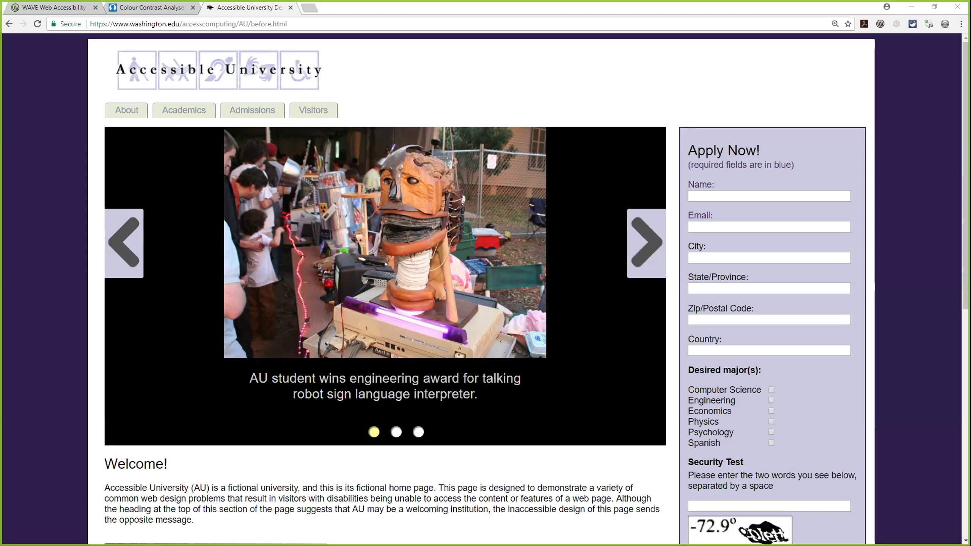
Check the WAVE site's address, then return to the Accessible University page tab.
click(76, 6)
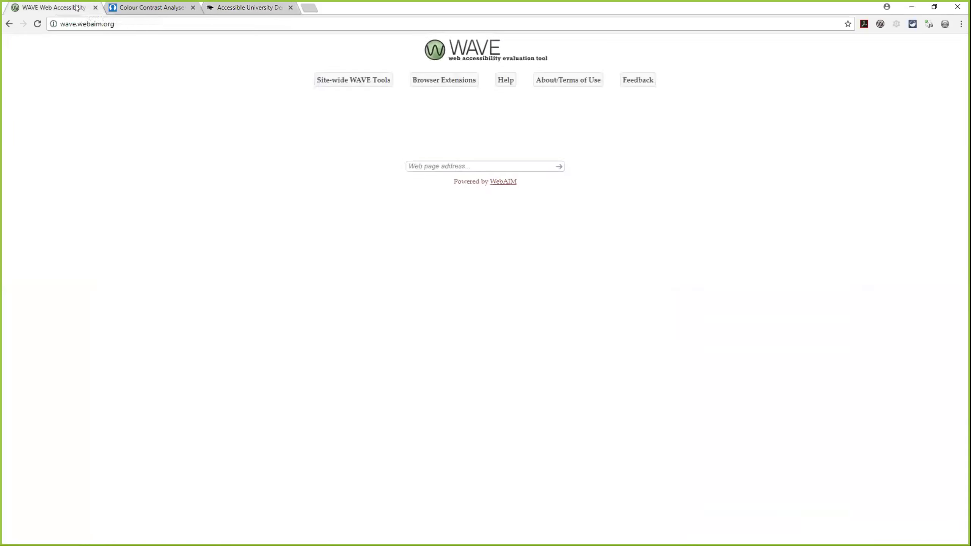
click(80, 24)
click(245, 7)
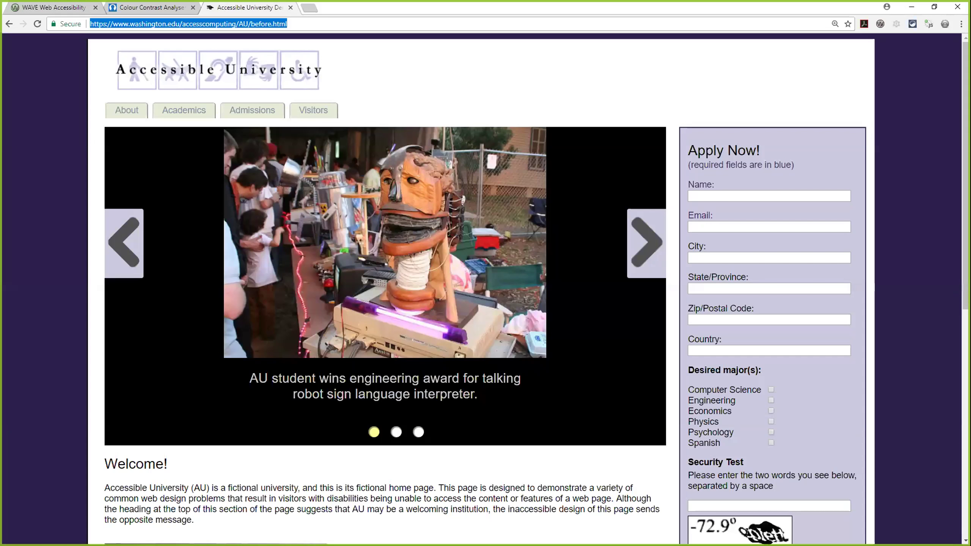
Evaluate the page with WAVE and view its missing document language error.
key(alt+Tab)
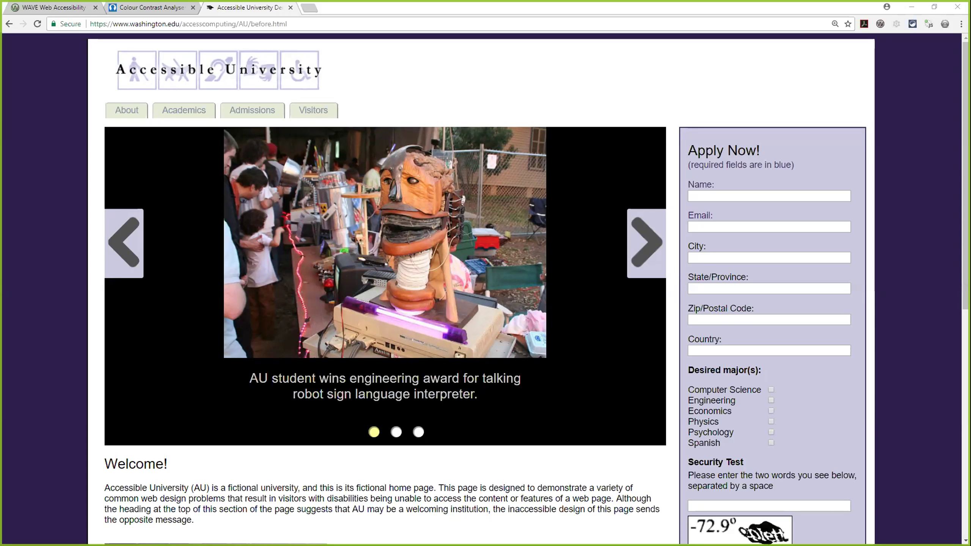
click(877, 25)
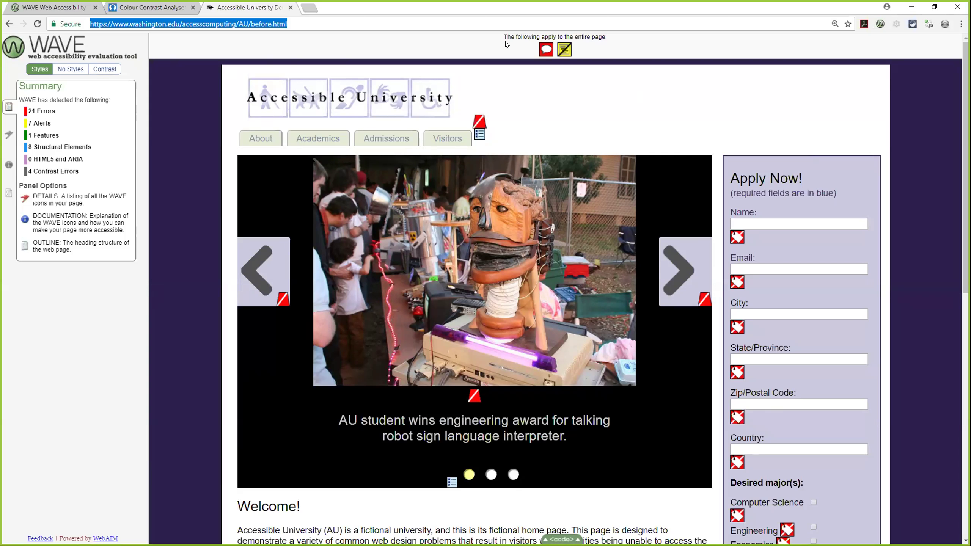
click(543, 51)
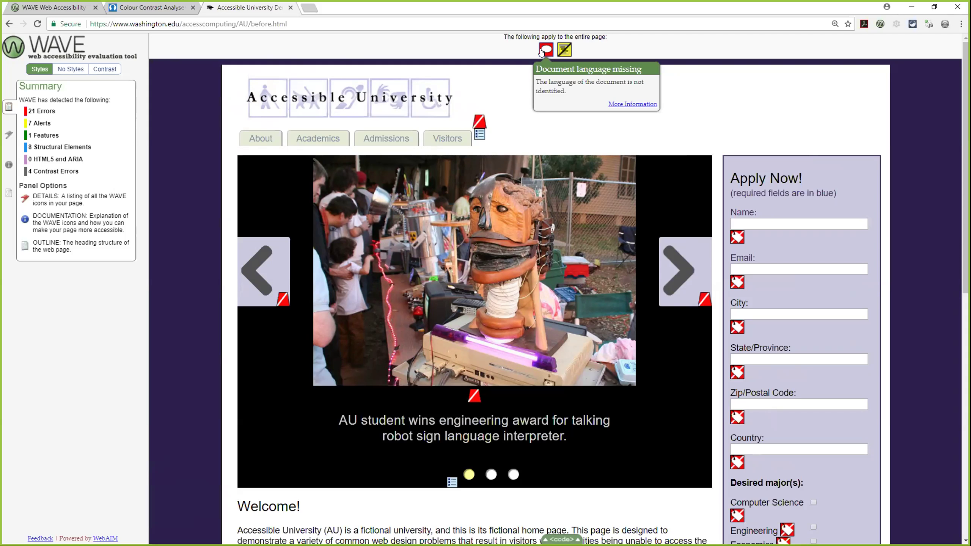
Close the Document language missing explanation.
click(543, 52)
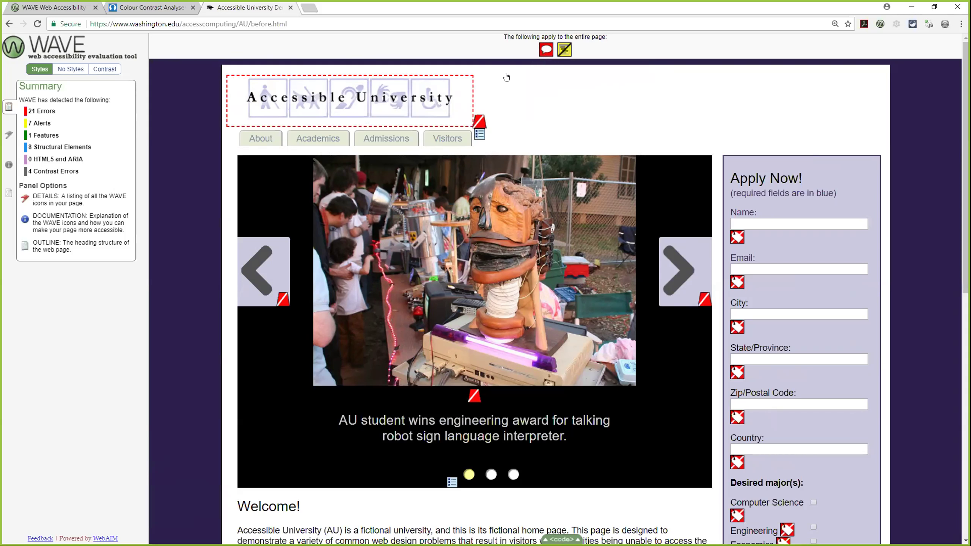
click(481, 123)
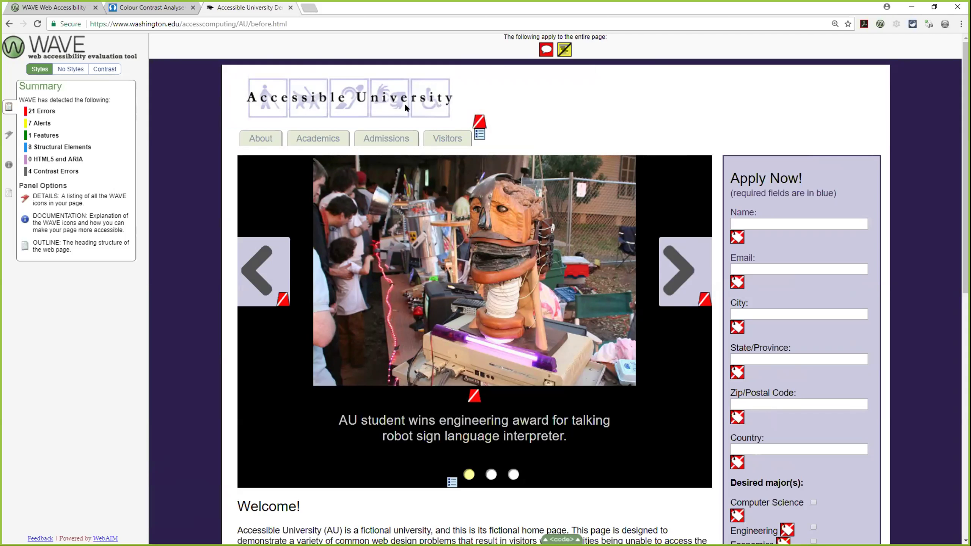
Read the carousel's missing alternative text error and advance the carousel to the next slide.
scroll(404, 104, down, 1)
mouse_move(400, 109)
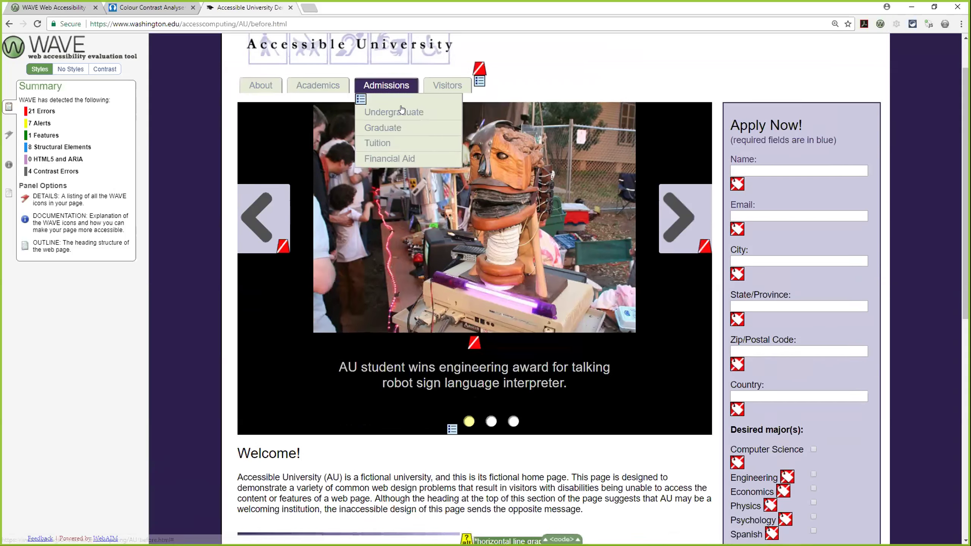
scroll(401, 109, down, 1)
scroll(340, 147, up, 3)
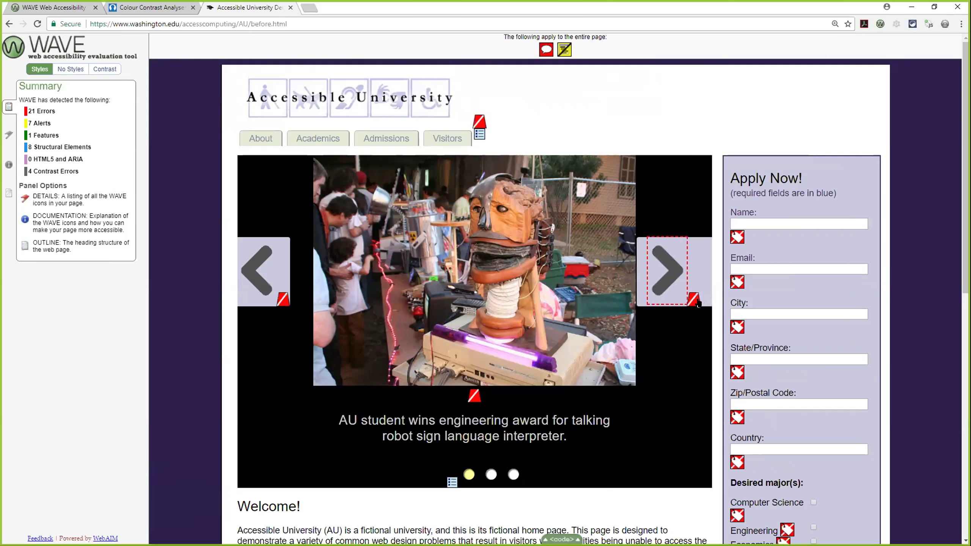
click(693, 302)
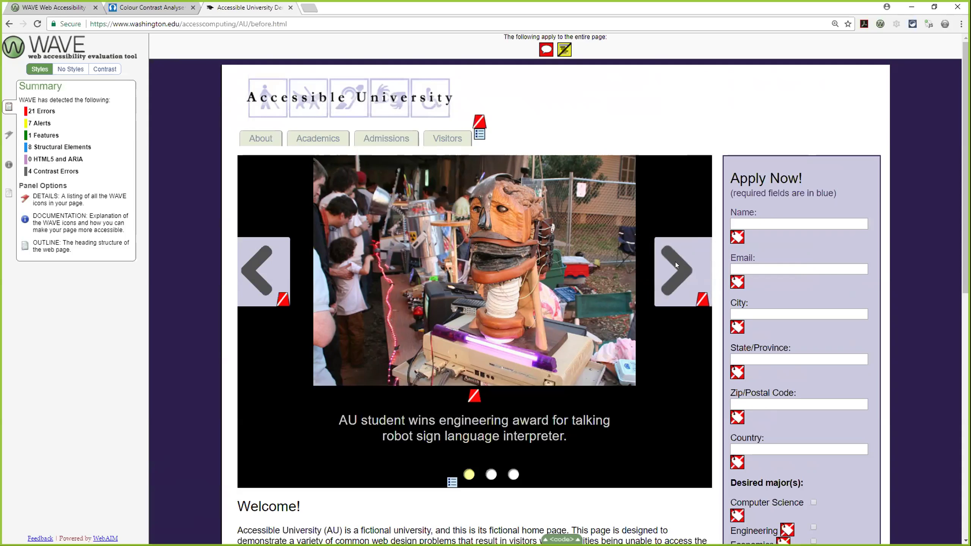
click(668, 268)
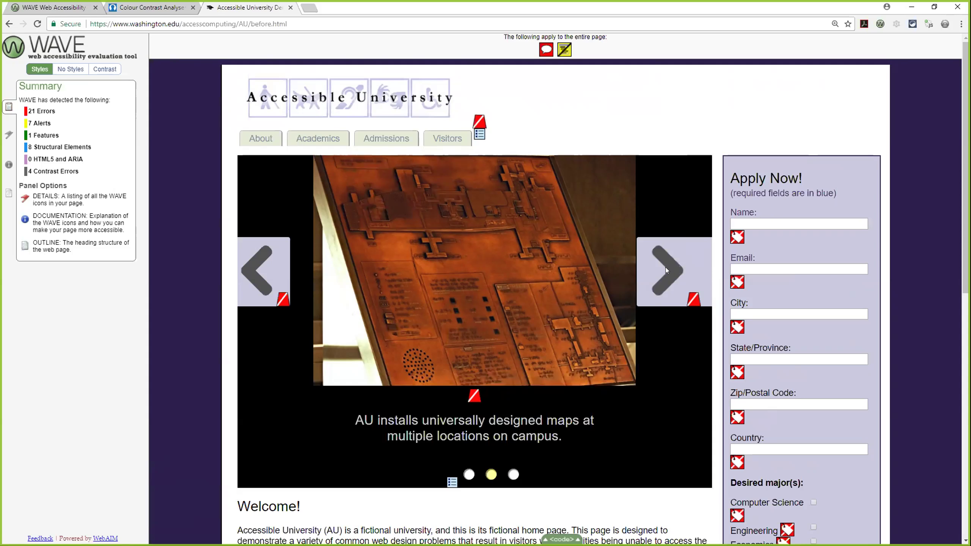
scroll(466, 207, down, 3)
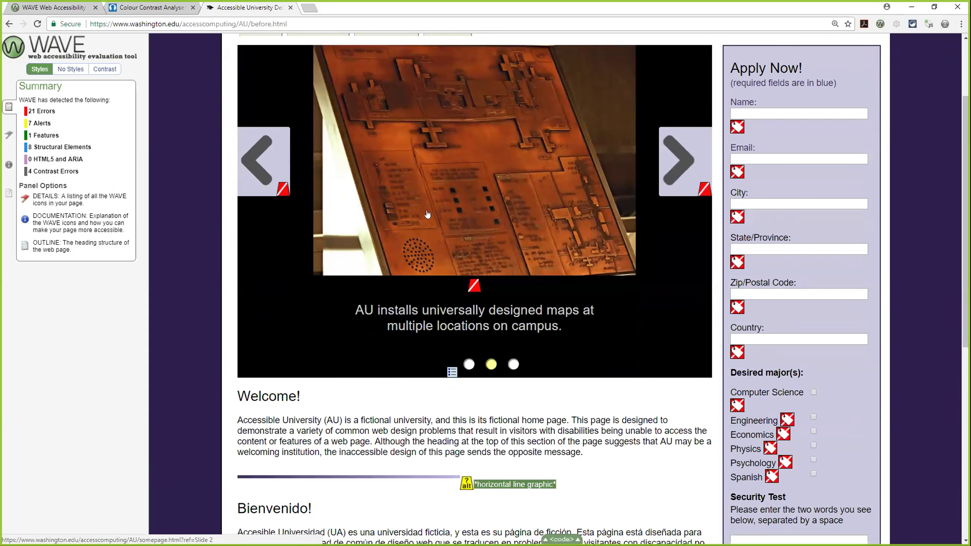
Scroll down to the section headings and select the 'Welcome!' heading text.
scroll(428, 209, down, 7)
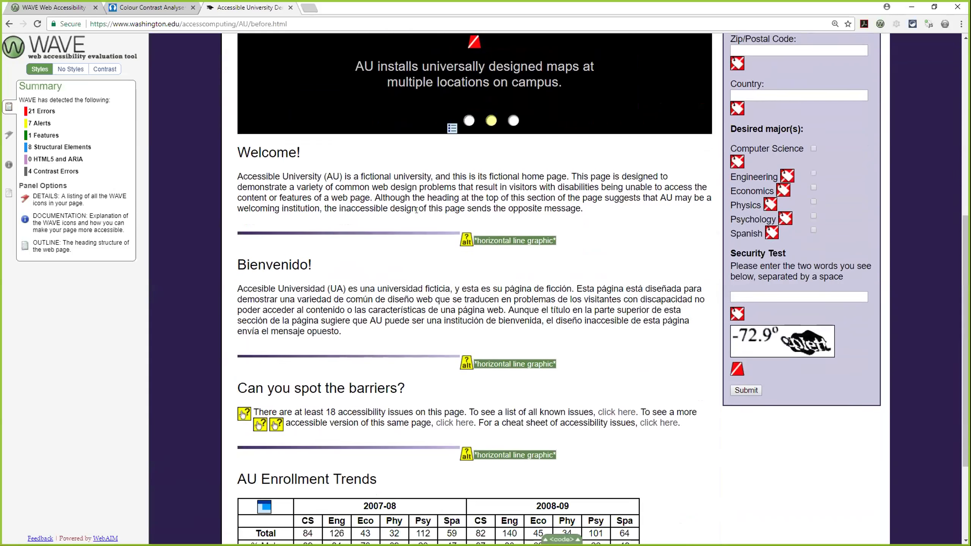
scroll(417, 210, down, 1)
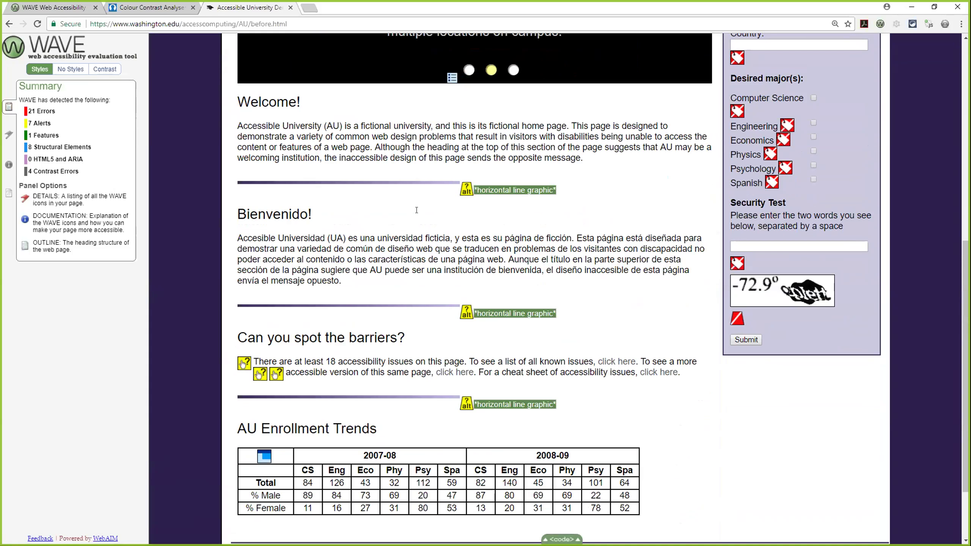
drag(237, 102, 298, 102)
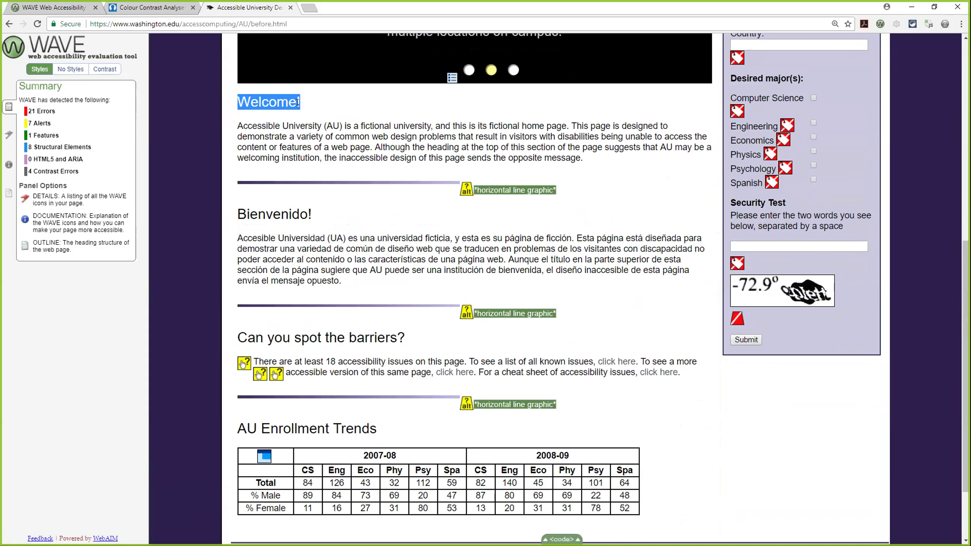
drag(250, 214, 310, 210)
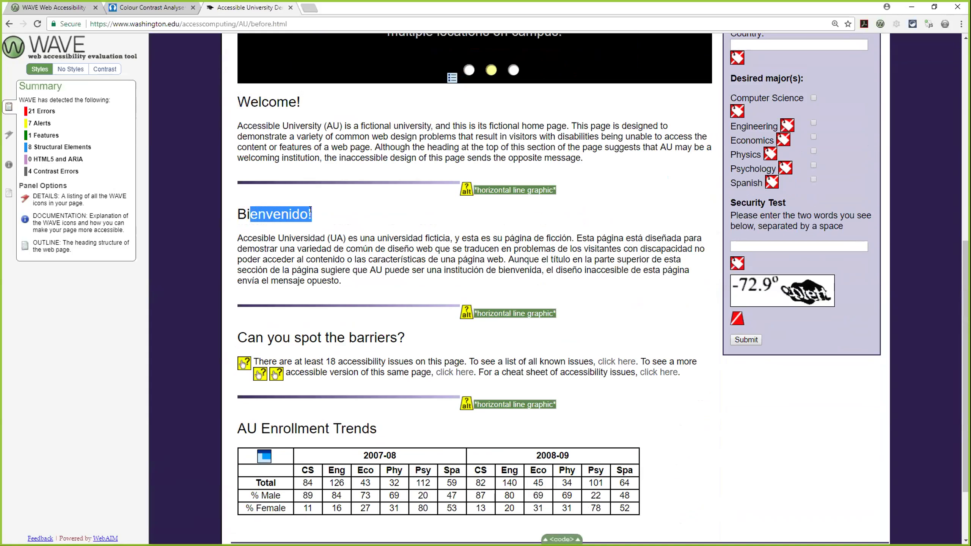
drag(238, 337, 400, 342)
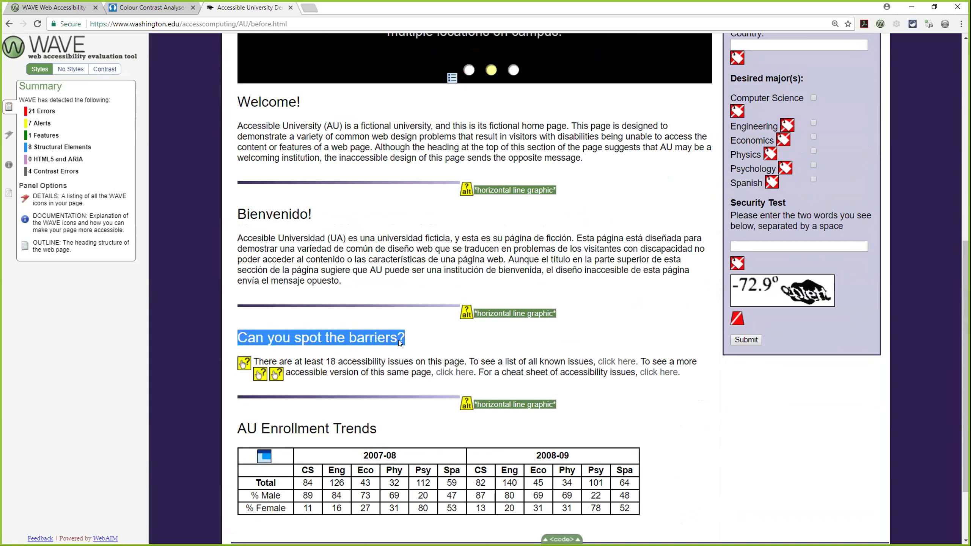
drag(238, 429, 372, 433)
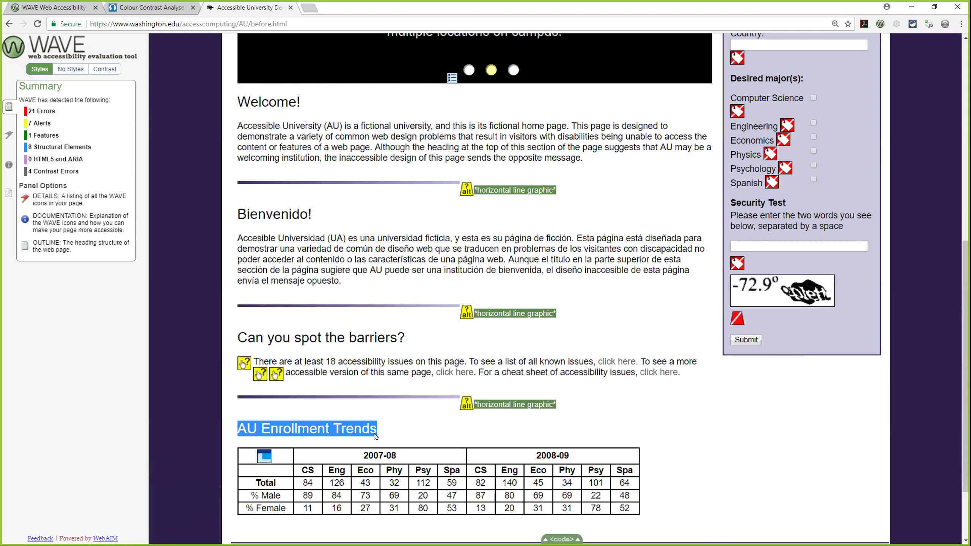
scroll(365, 299, up, 3)
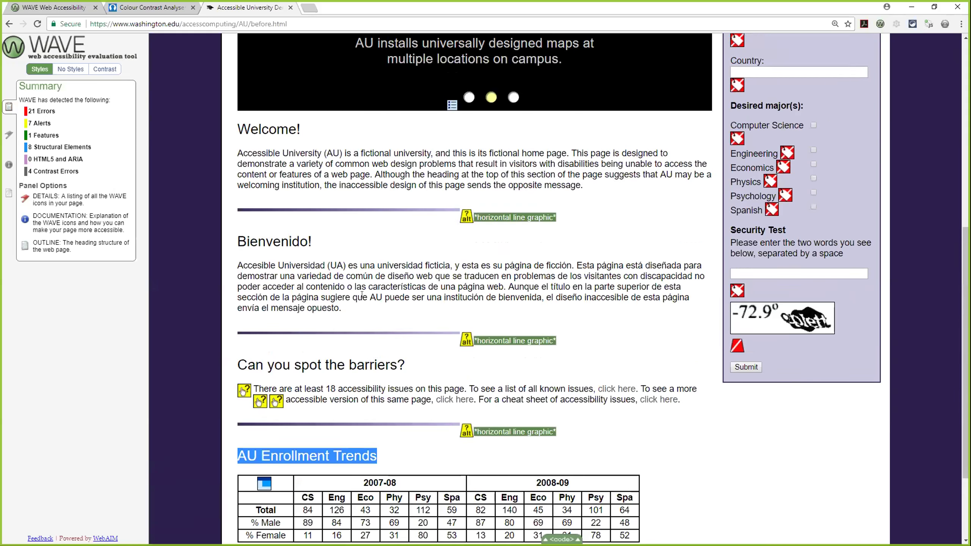
Deselect the AU Enrollment Trends heading and open the table's Layout table note.
scroll(362, 298, up, 3)
scroll(363, 298, down, 9)
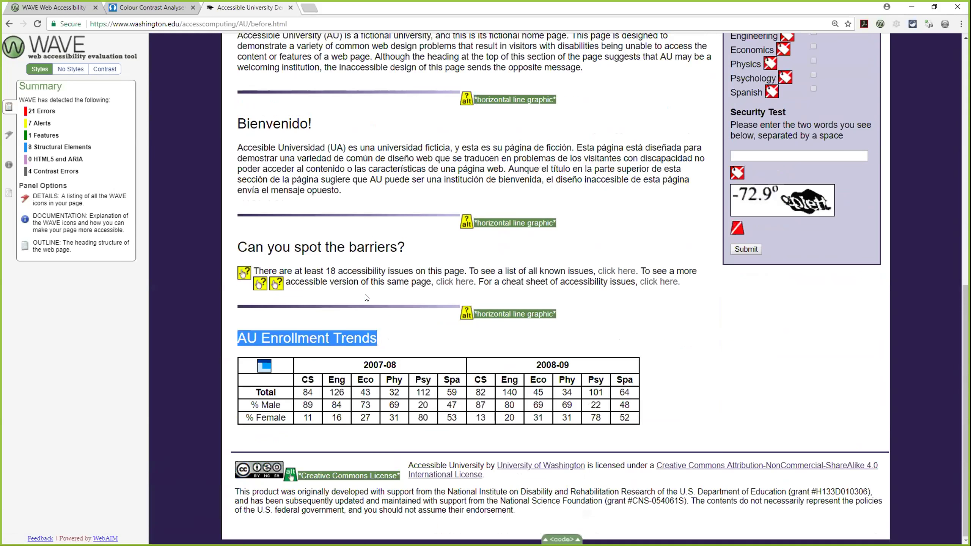
click(418, 320)
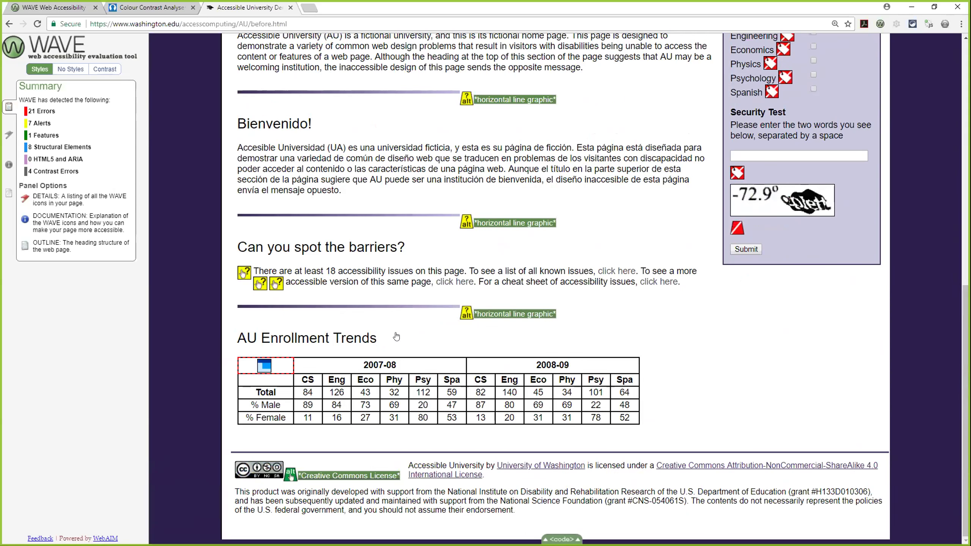
click(264, 366)
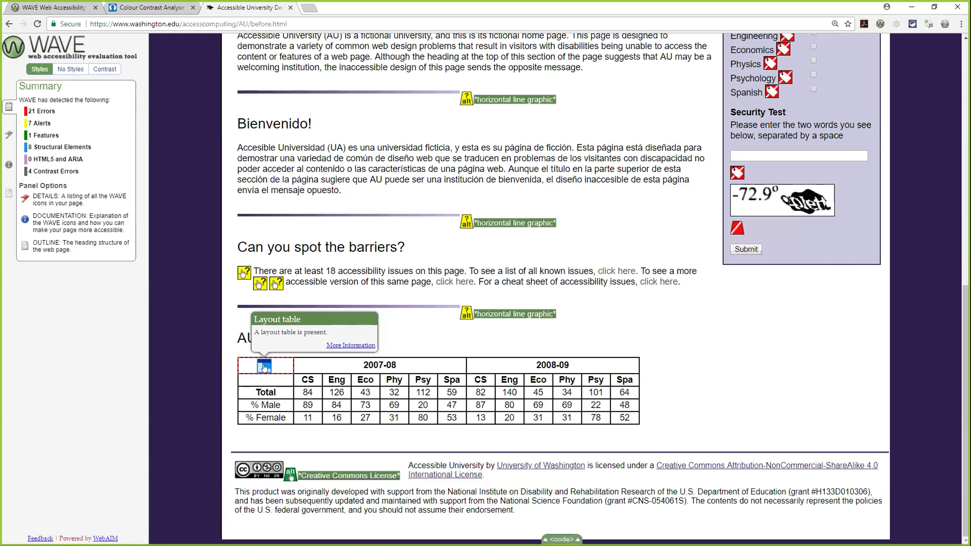
Highlight the CS, Eng and Total table labels, then reopen the layout table notice.
double_click(308, 380)
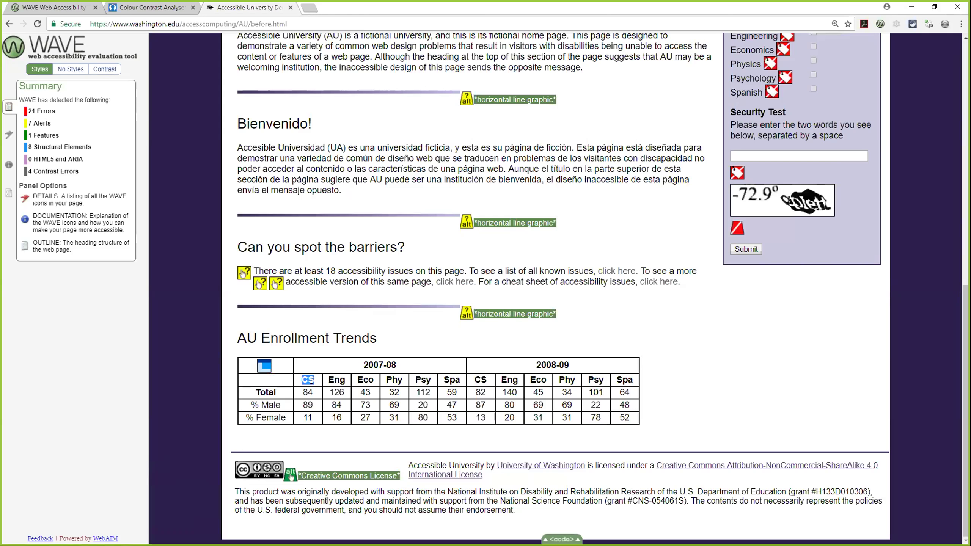
click(312, 385)
drag(328, 380, 343, 378)
drag(255, 393, 272, 393)
click(264, 365)
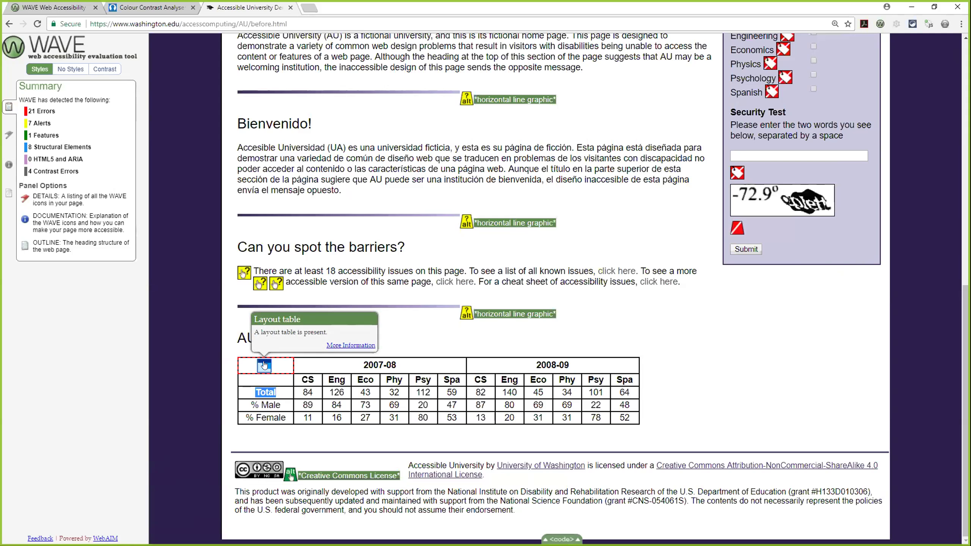
scroll(264, 365, up, 6)
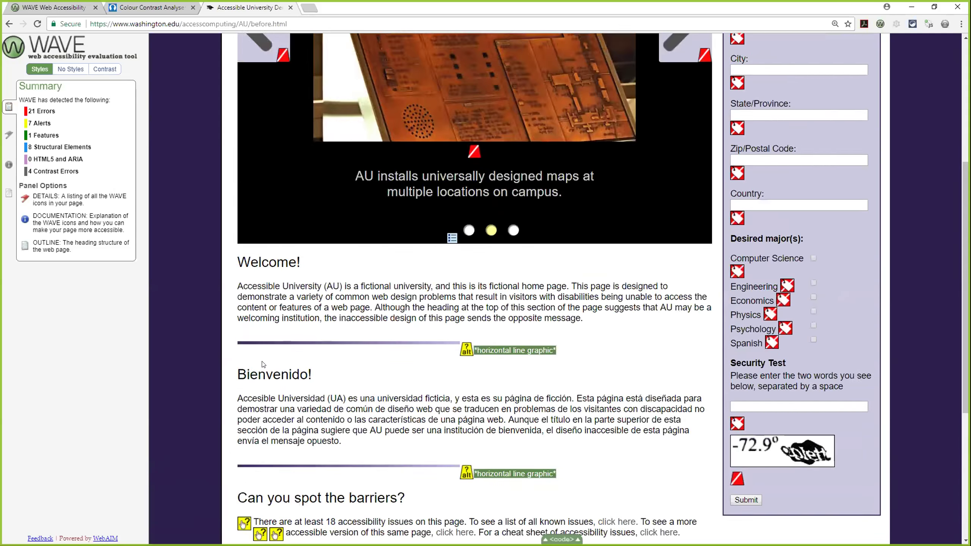
Scroll back up to the top of the Accessible University page.
scroll(263, 365, up, 6)
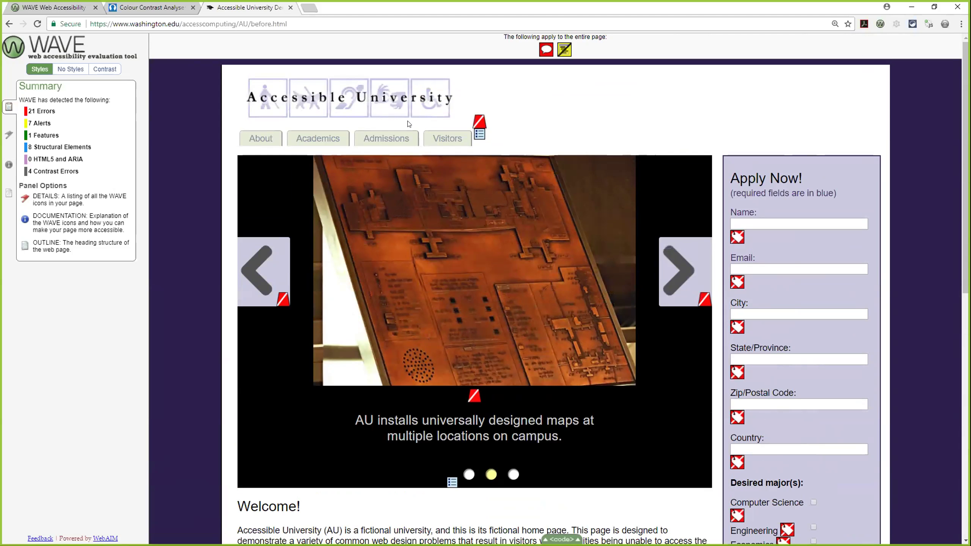
Switch WAVE to contrast results and open the About tab's Very Low Contrast error.
click(109, 71)
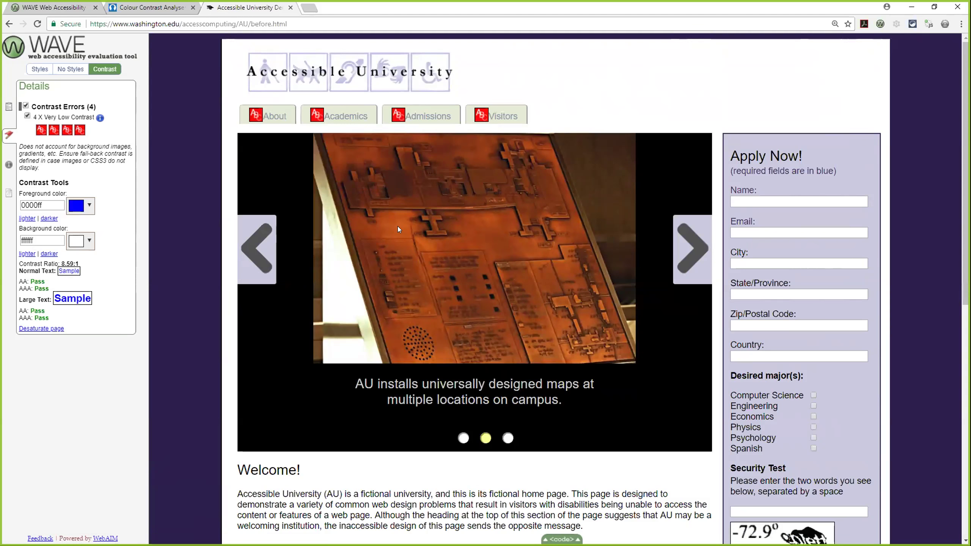
click(41, 129)
click(255, 115)
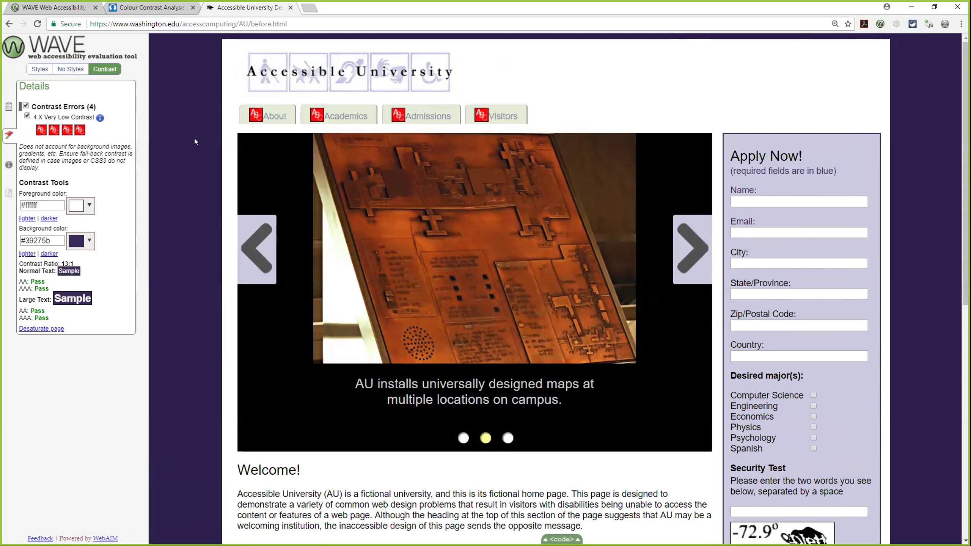
mouse_move(264, 116)
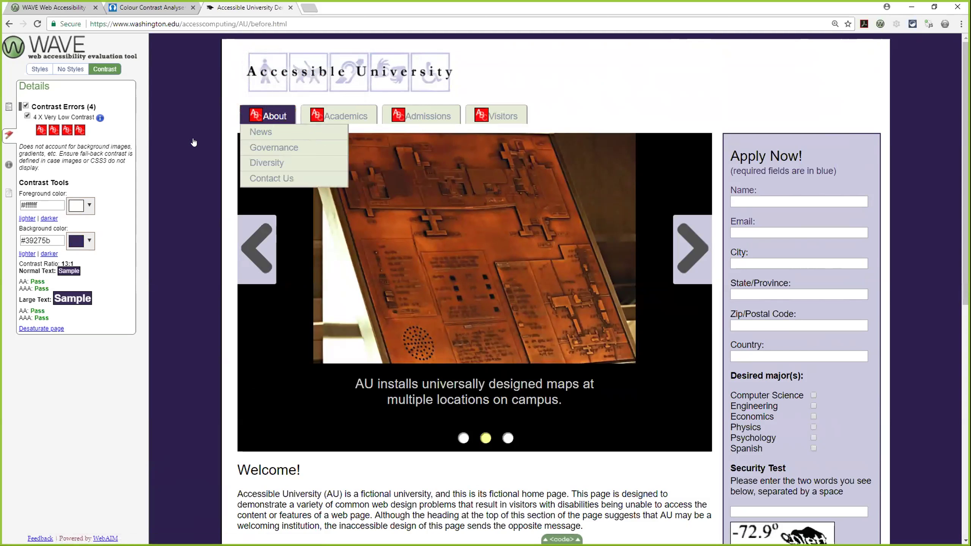
Close the About dropdown and load its #8a94a8 on #e7ecd8 colours into Contrast Tools.
click(254, 117)
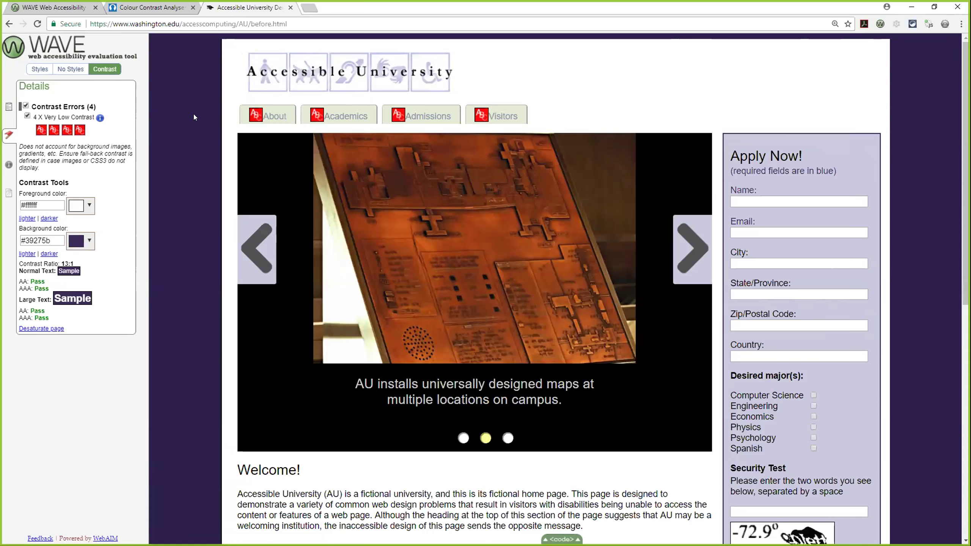
click(39, 130)
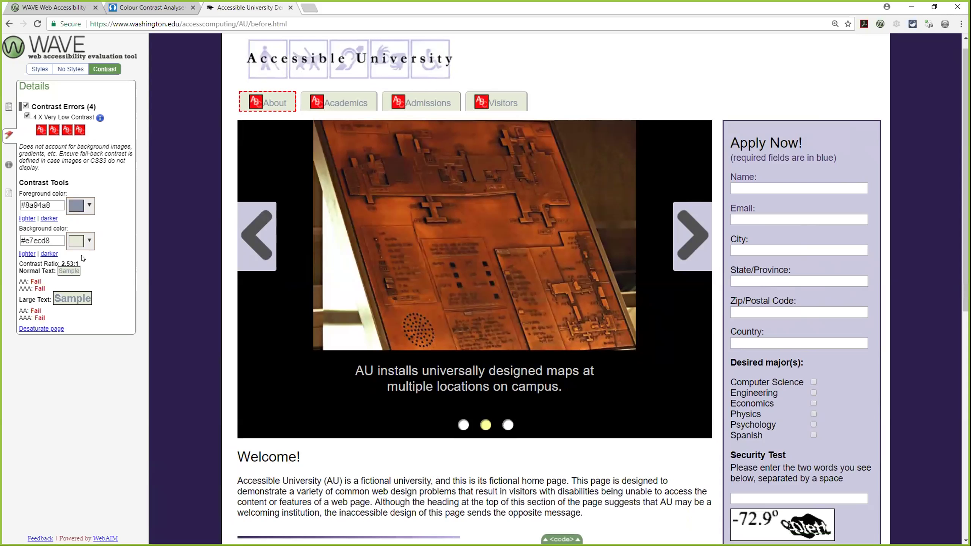
double_click(77, 264)
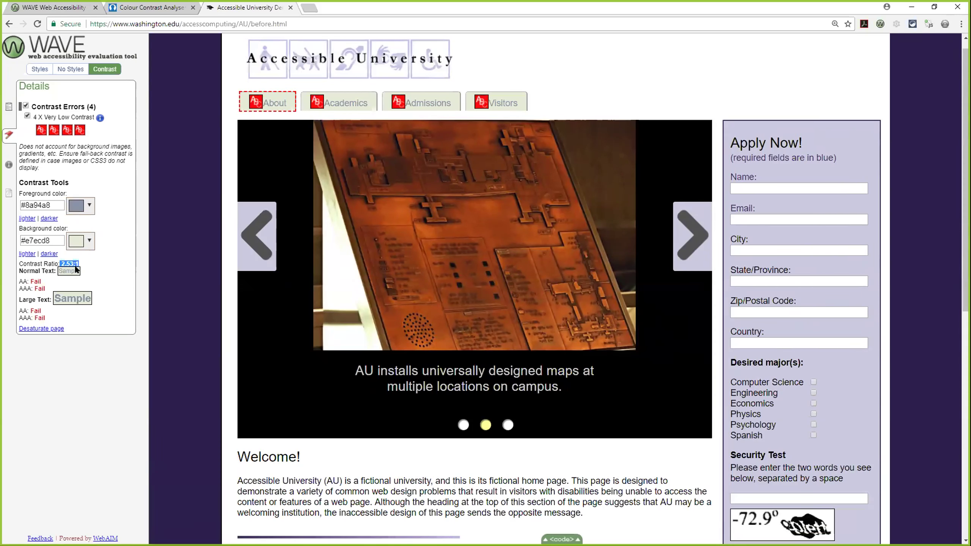
click(76, 264)
drag(19, 281, 29, 279)
click(16, 279)
click(47, 219)
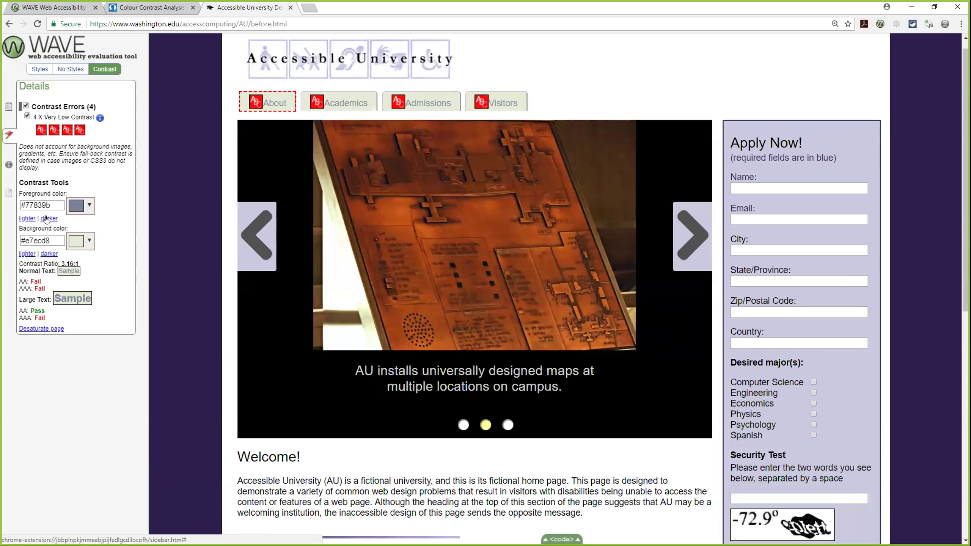
Darken the foreground colour until normal text passes AA, highlighting the pass result.
click(47, 219)
click(47, 218)
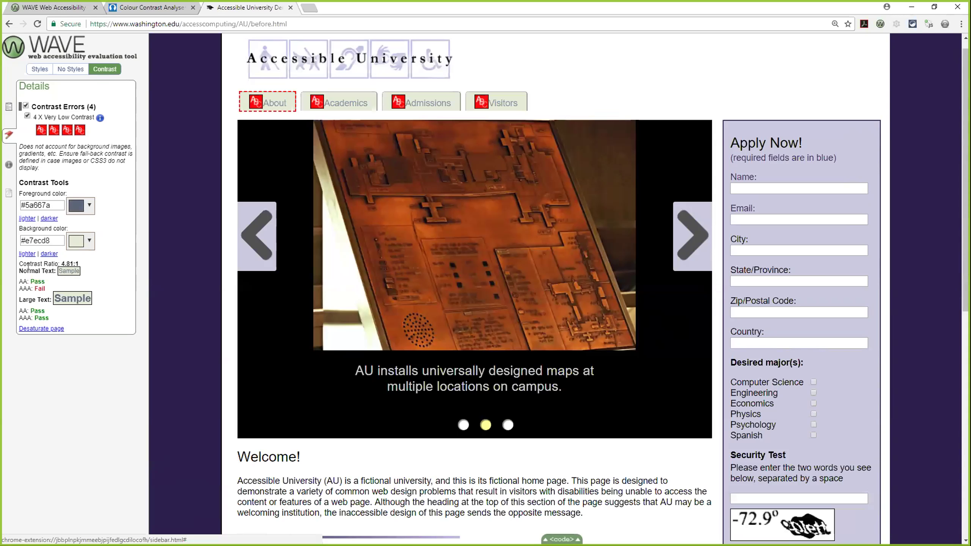
drag(22, 280, 69, 259)
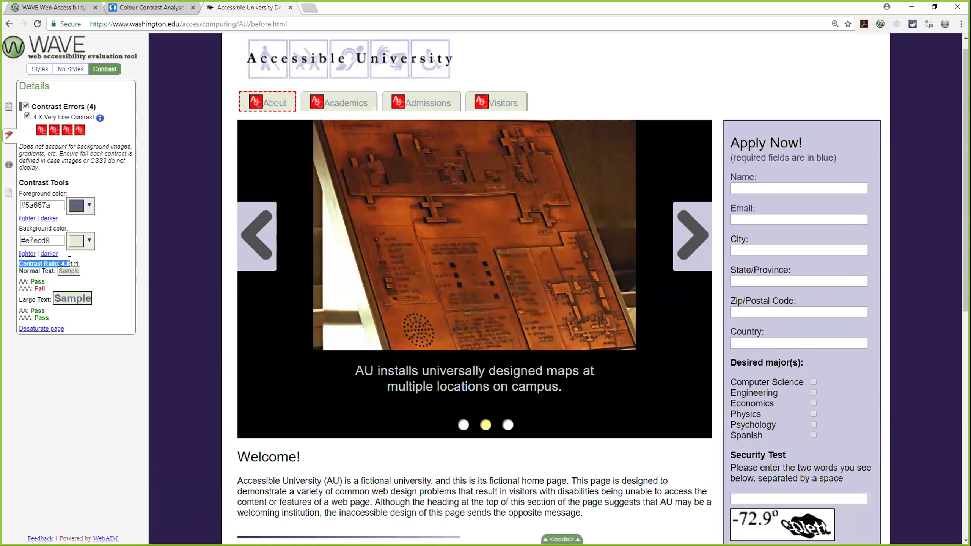
Set foreground #69768d on a white background, reaching 4.59:1.
click(27, 219)
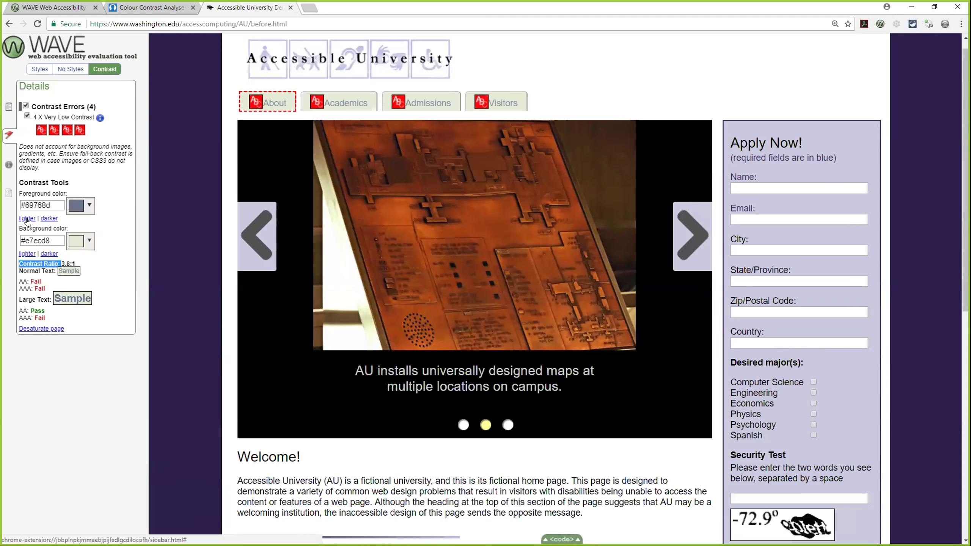
click(23, 254)
click(24, 254)
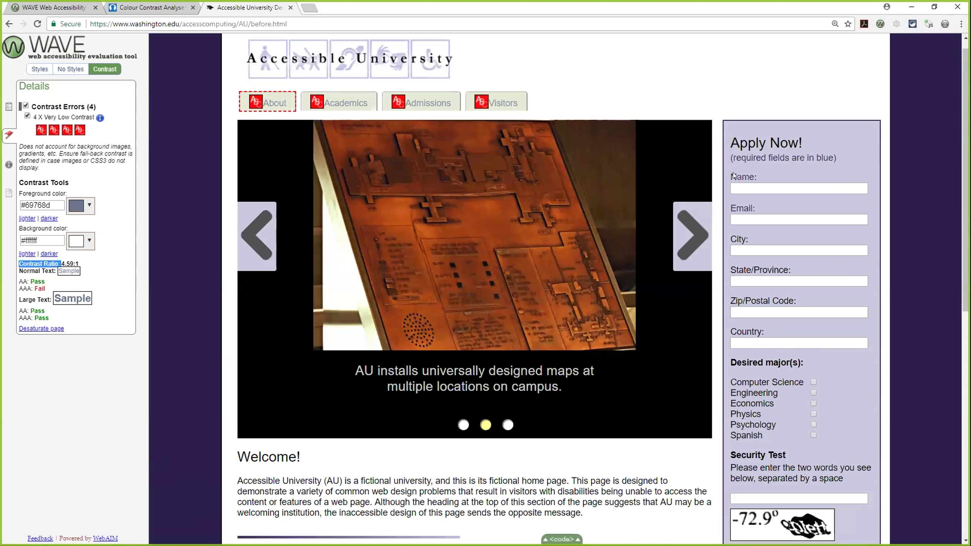
scroll(733, 174, down, 1)
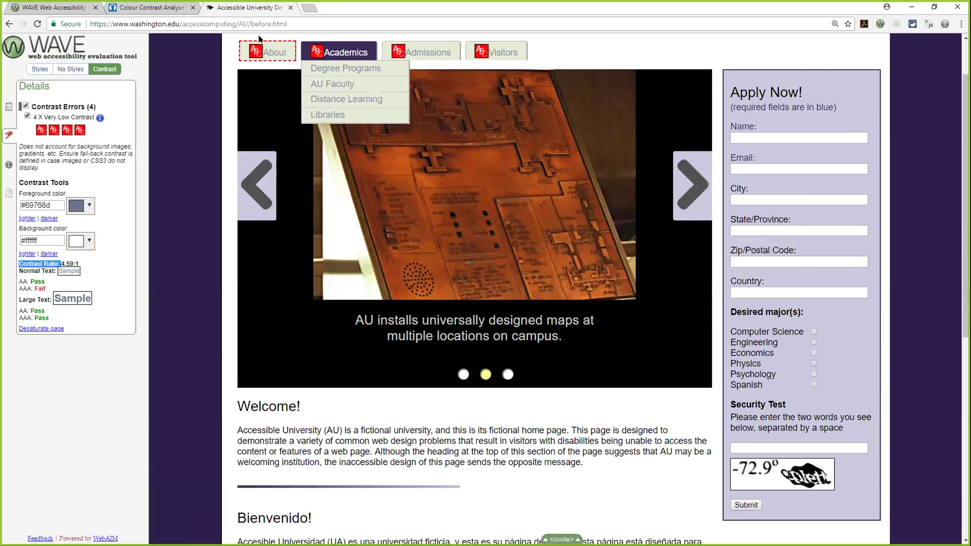
Change the address from before to after and load the improved Accessible University after.html page.
double_click(254, 24)
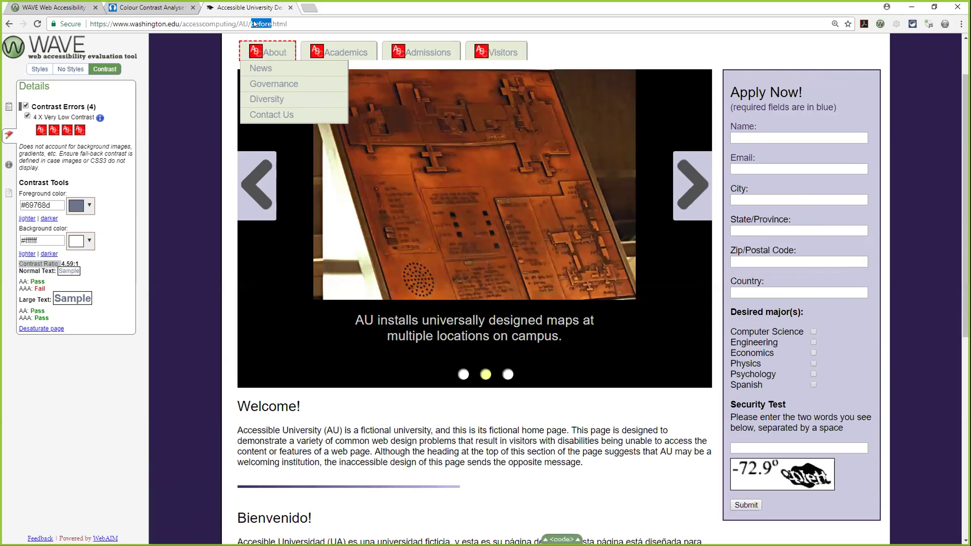
text(after)
key(Return)
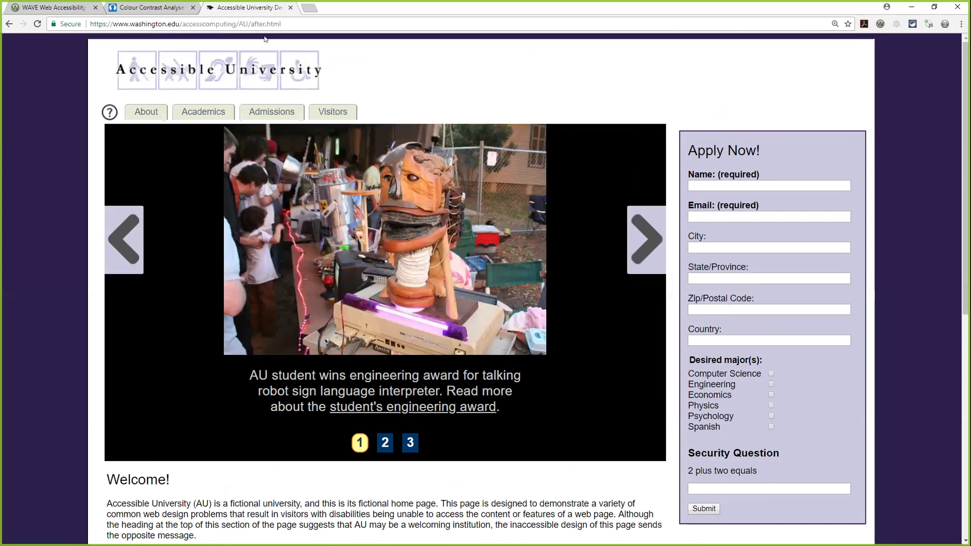
scroll(834, 178, down, 1)
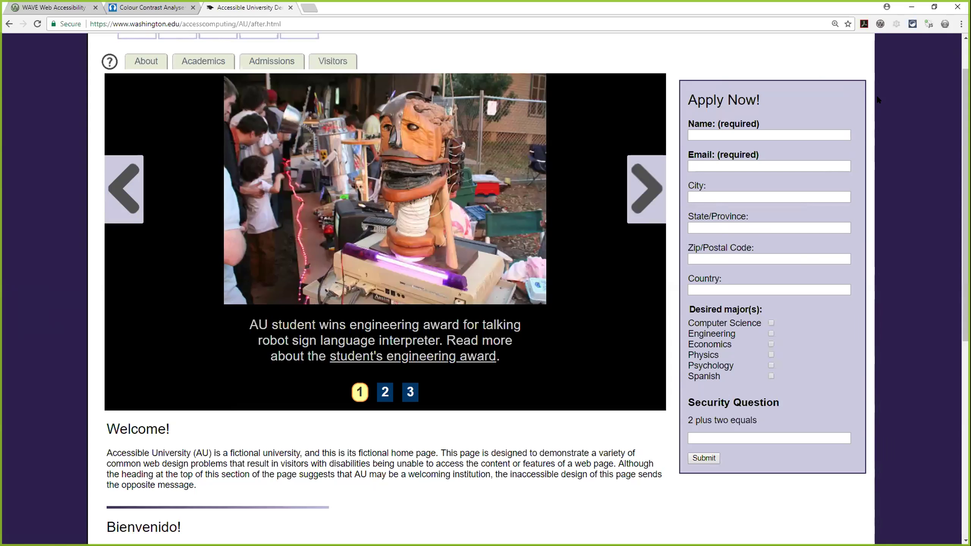
Run WAVE on after.html, which reports 1 error, 3 alerts and 1 contrast error.
click(880, 24)
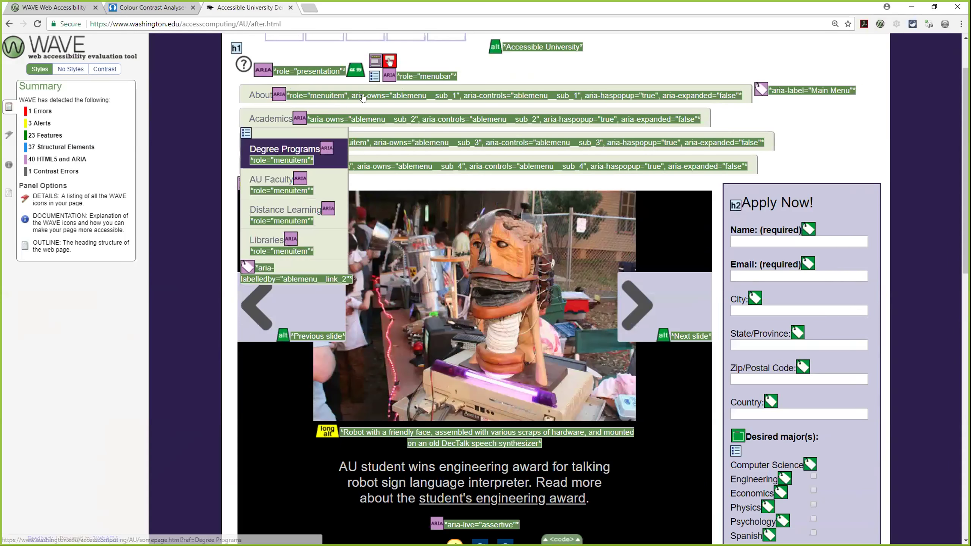
mouse_move(451, 168)
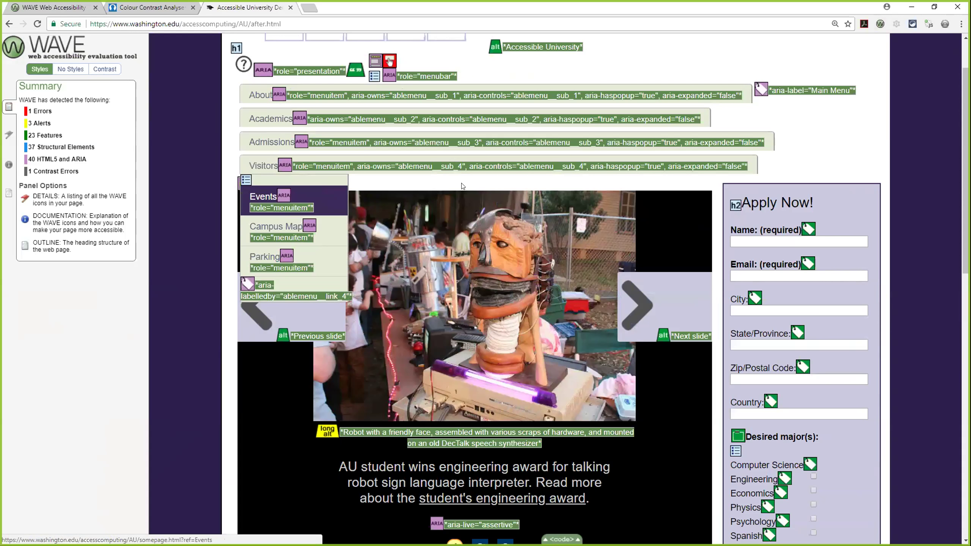
scroll(460, 182, down, 3)
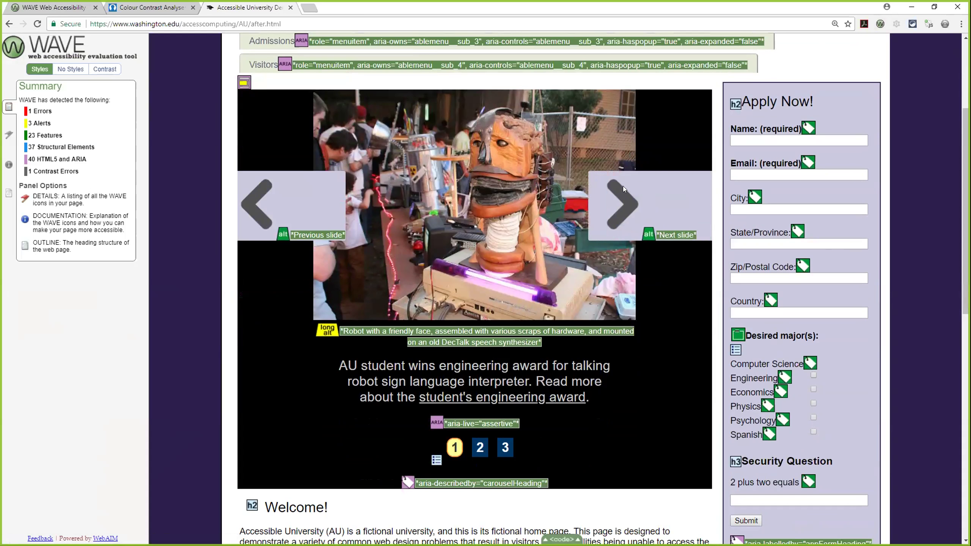
Inspect the carousel's previous and next buttons and the Welcome! heading while scrolling the page.
click(271, 205)
click(653, 234)
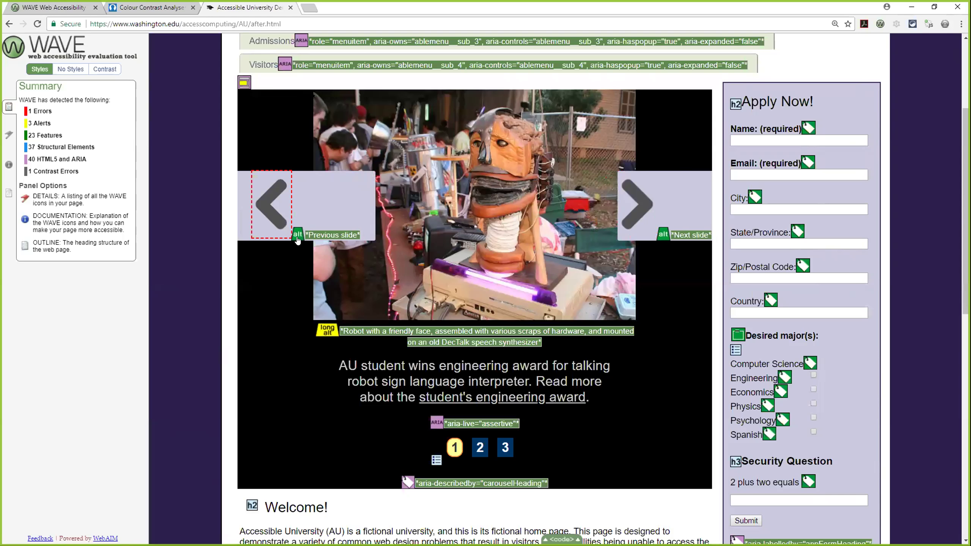
scroll(298, 240, down, 8)
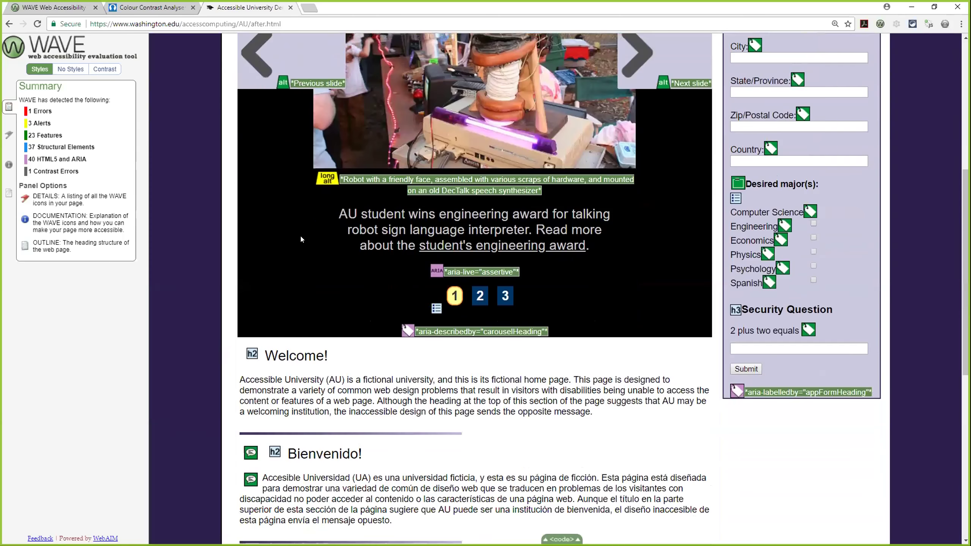
scroll(299, 233, down, 3)
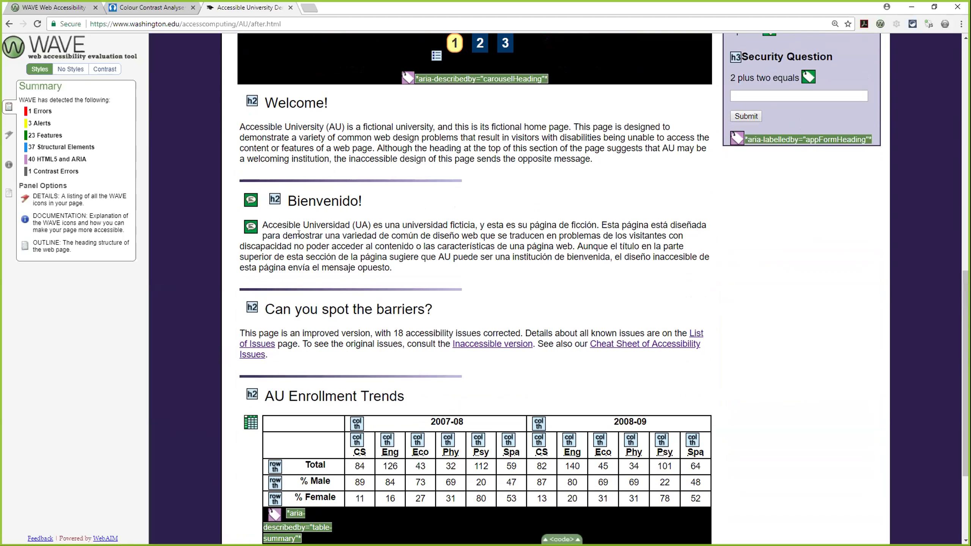
drag(265, 102, 325, 100)
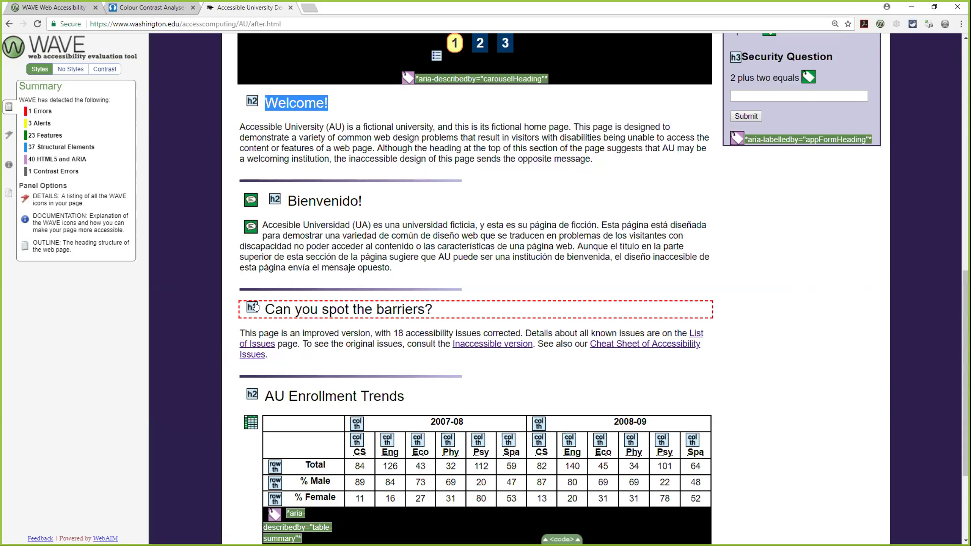
scroll(249, 308, down, 1)
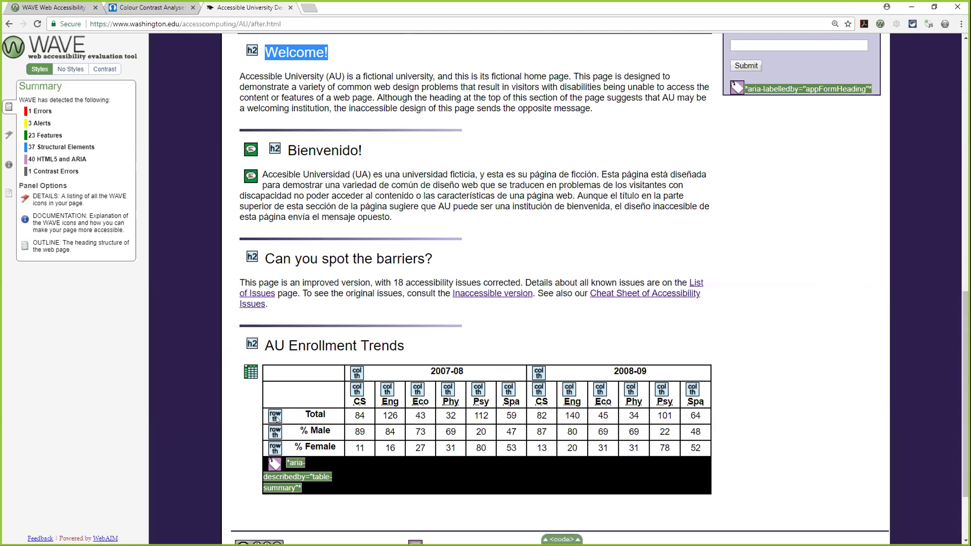
scroll(278, 419, up, 12)
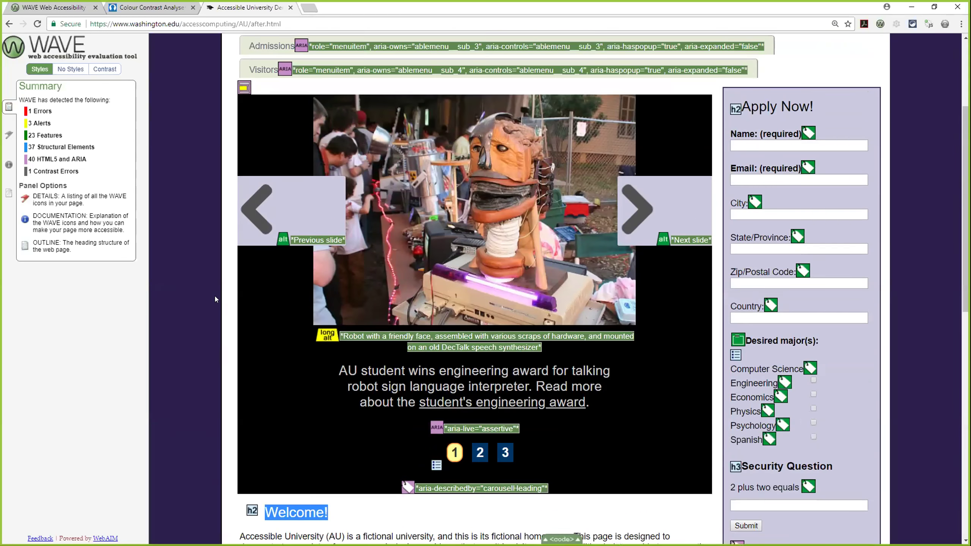
scroll(214, 299, up, 4)
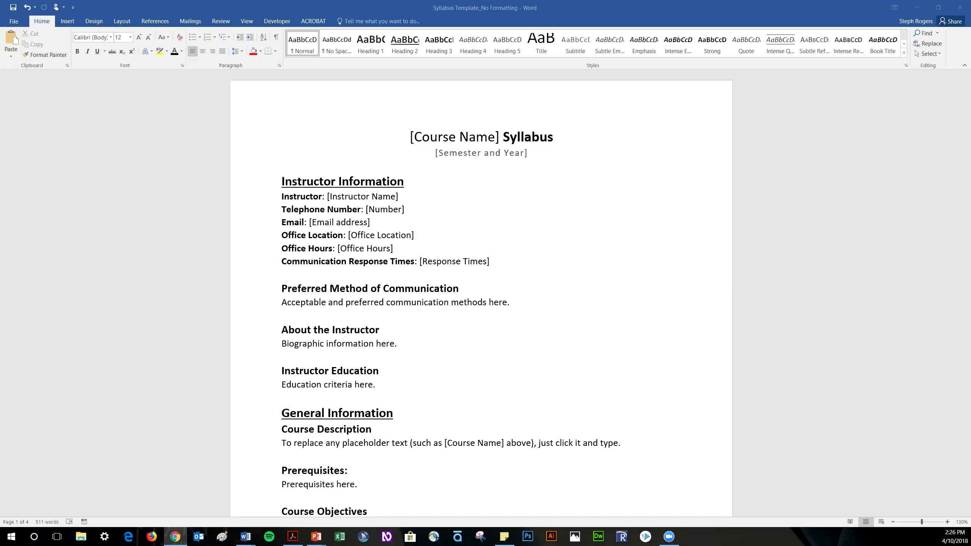
Check the syllabus title and section heading lines, then bring up the document's Info page.
click(94, 15)
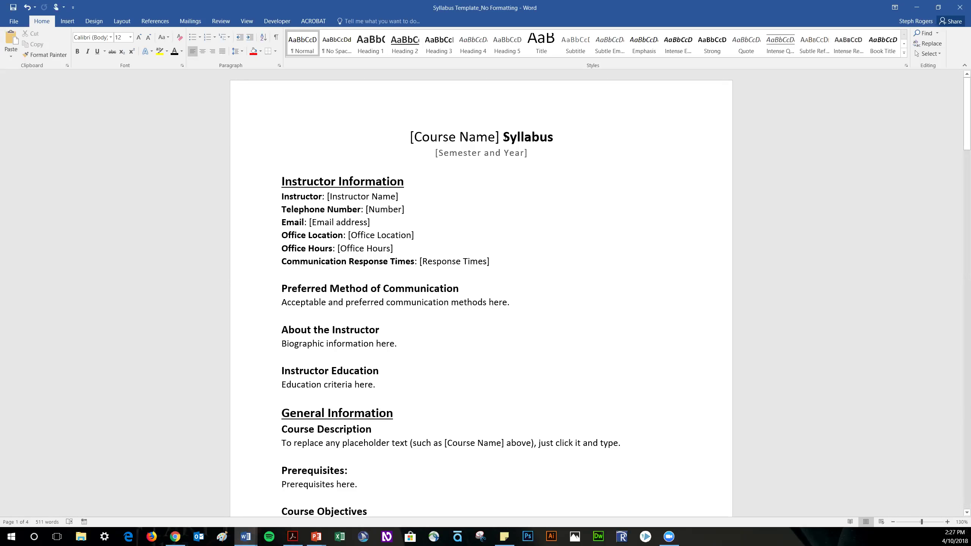
click(239, 148)
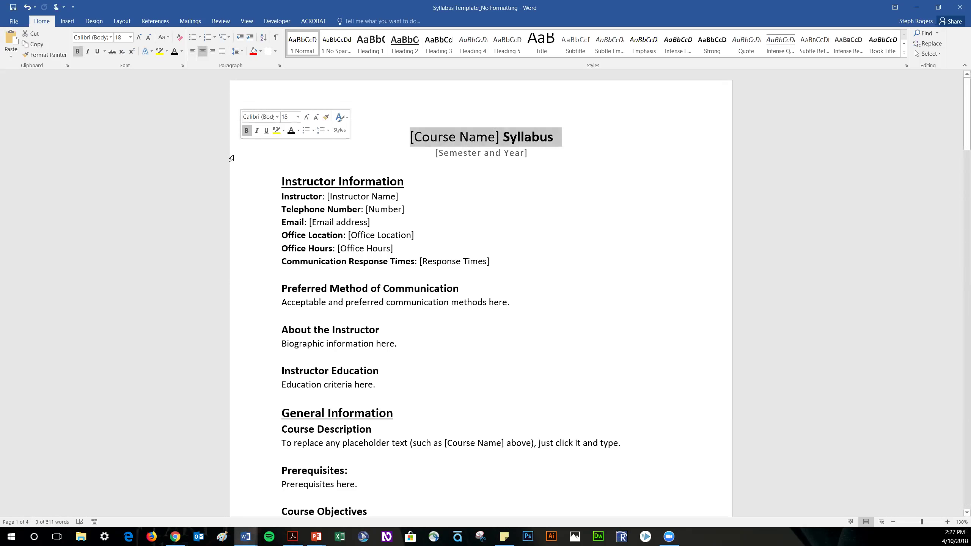
click(228, 186)
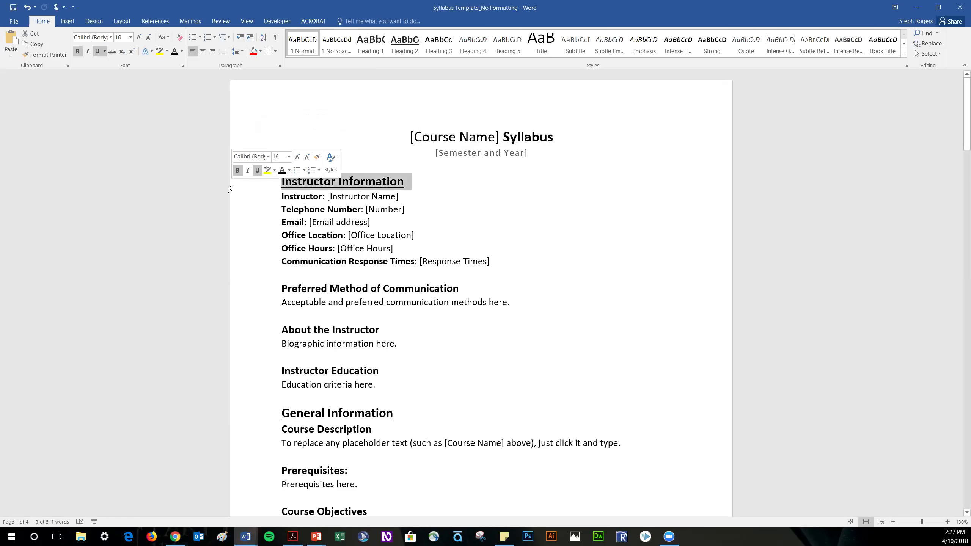
click(240, 290)
click(244, 334)
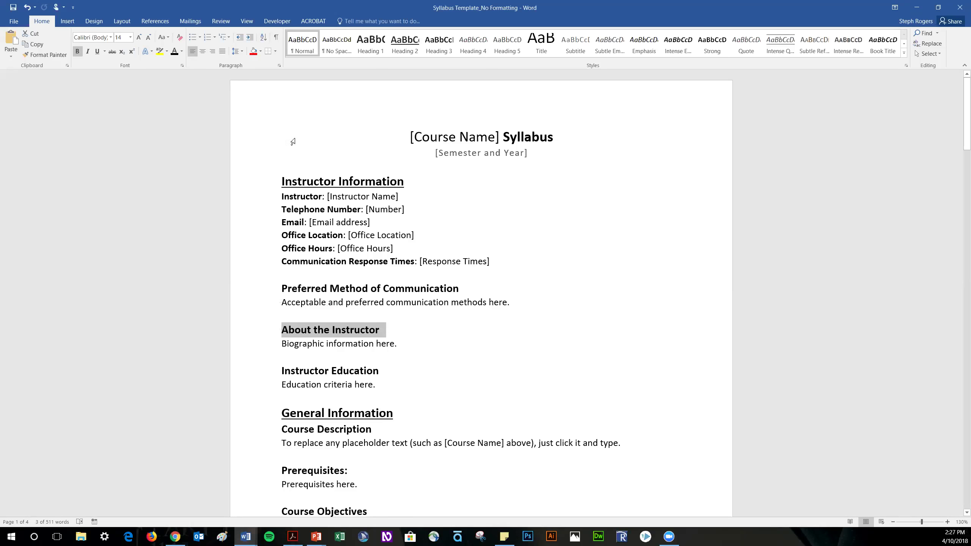
click(13, 22)
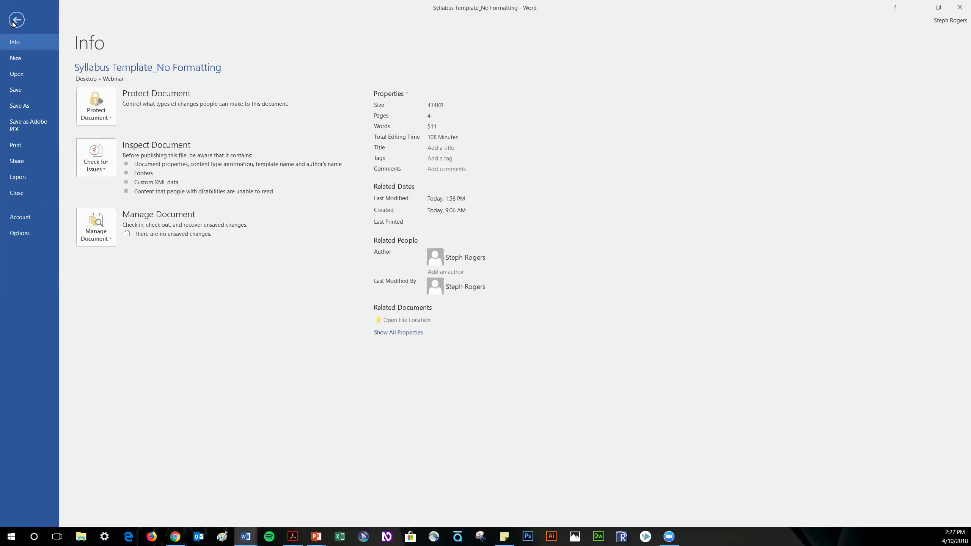
Run Check Accessibility, listing the No Header Row Specified table error plus warnings.
click(88, 162)
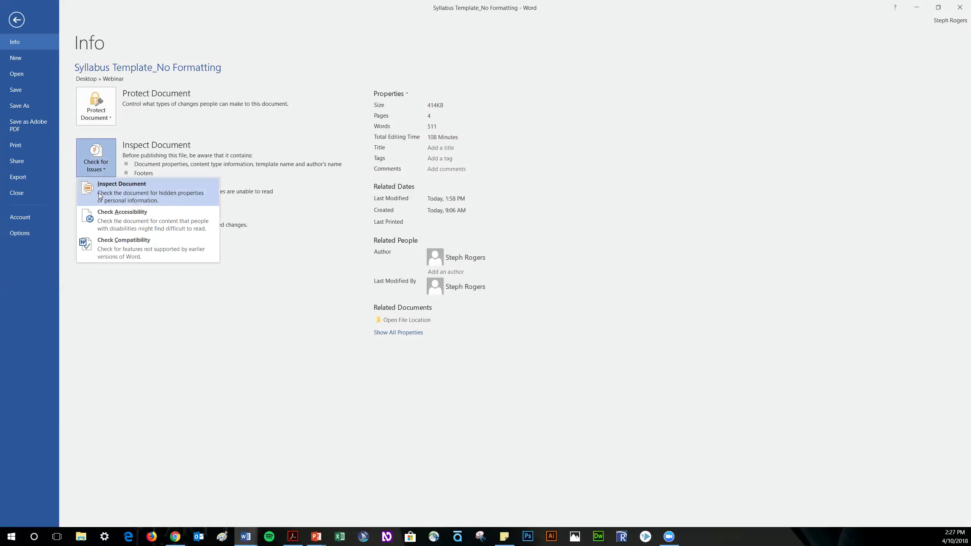
click(119, 217)
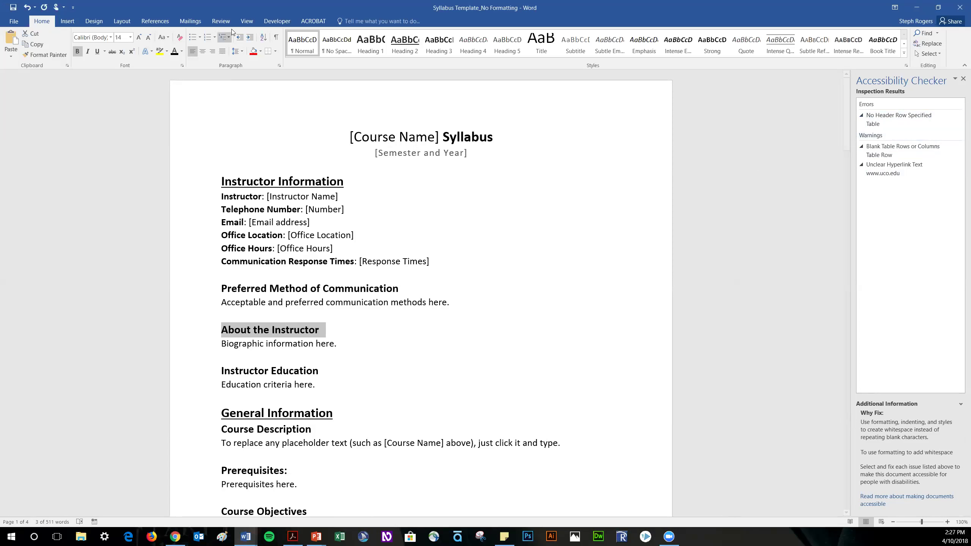
click(246, 21)
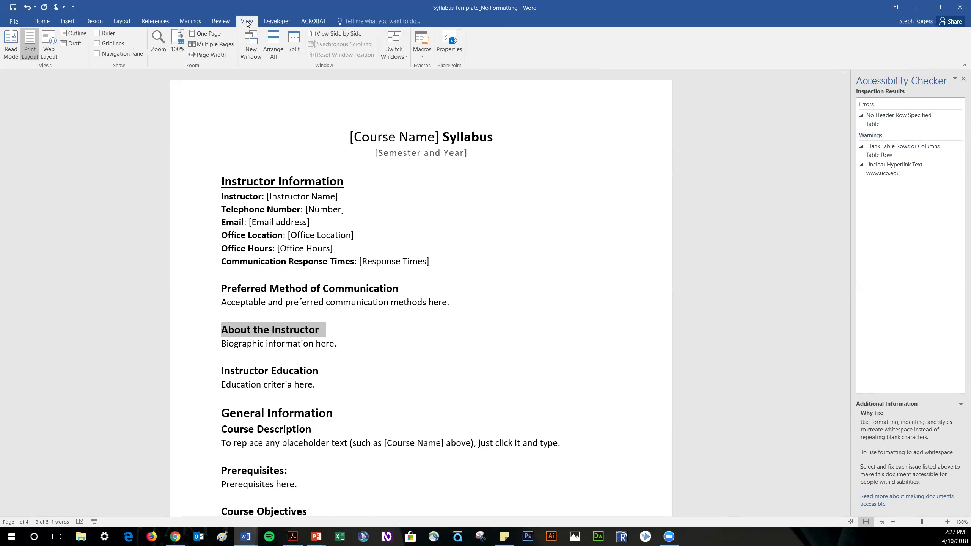
Turn on the Navigation Pane, which shows no headings yet, and place the cursor in the title.
click(98, 53)
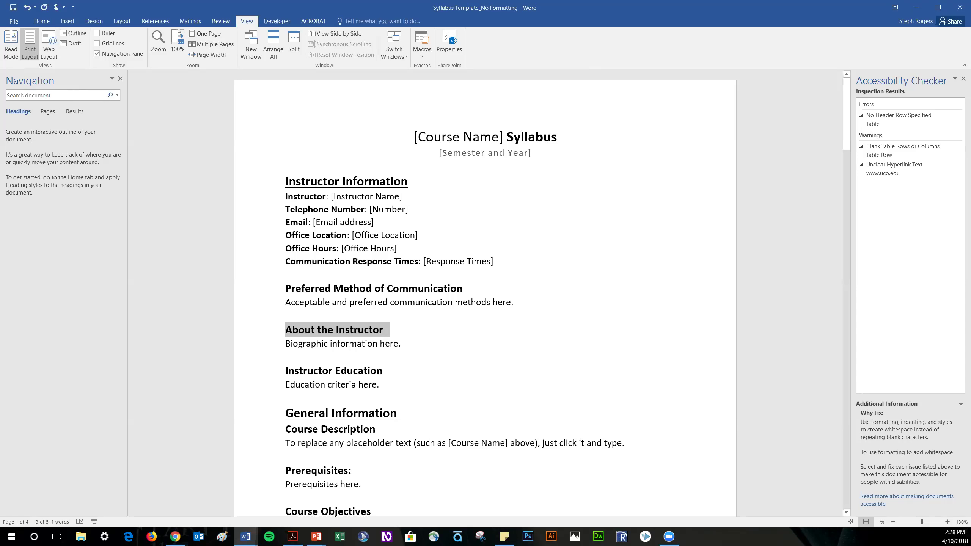
click(299, 181)
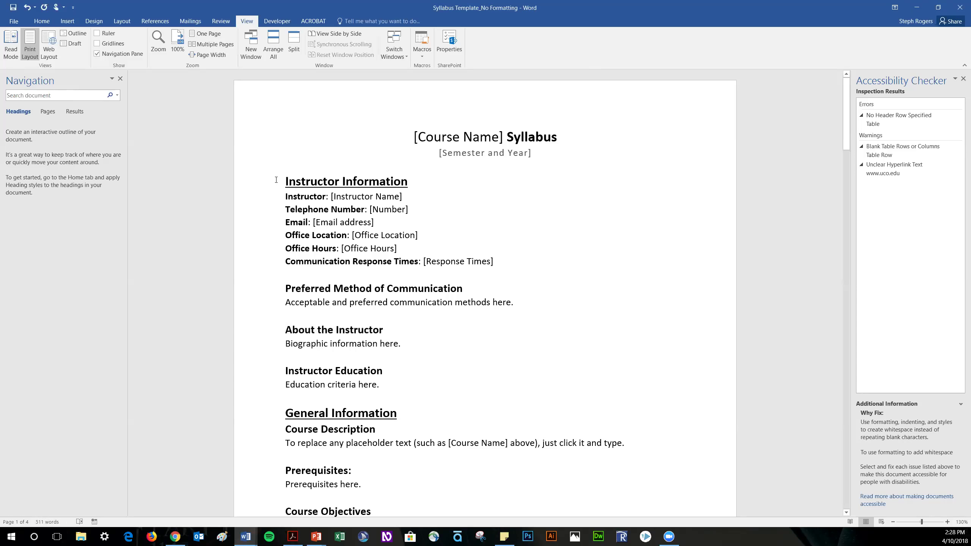
click(282, 182)
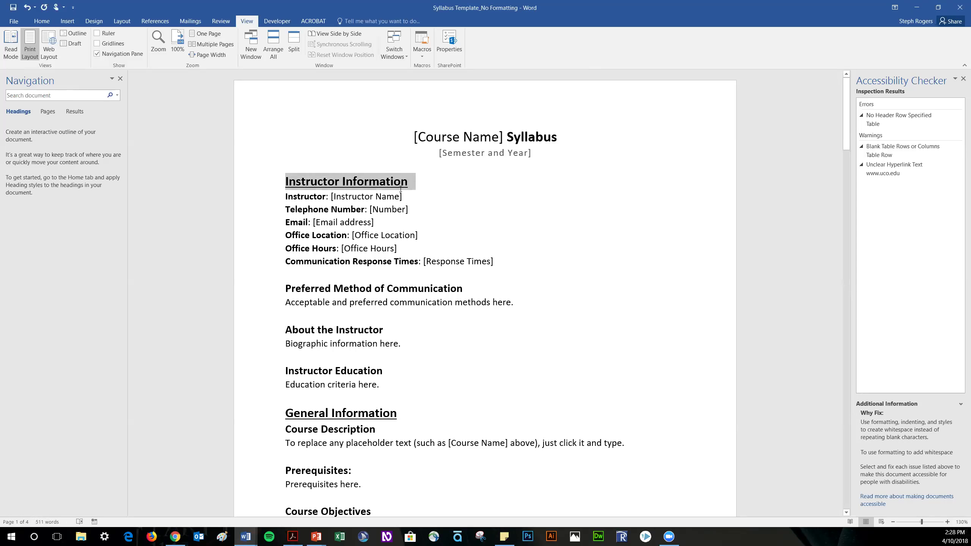
click(298, 187)
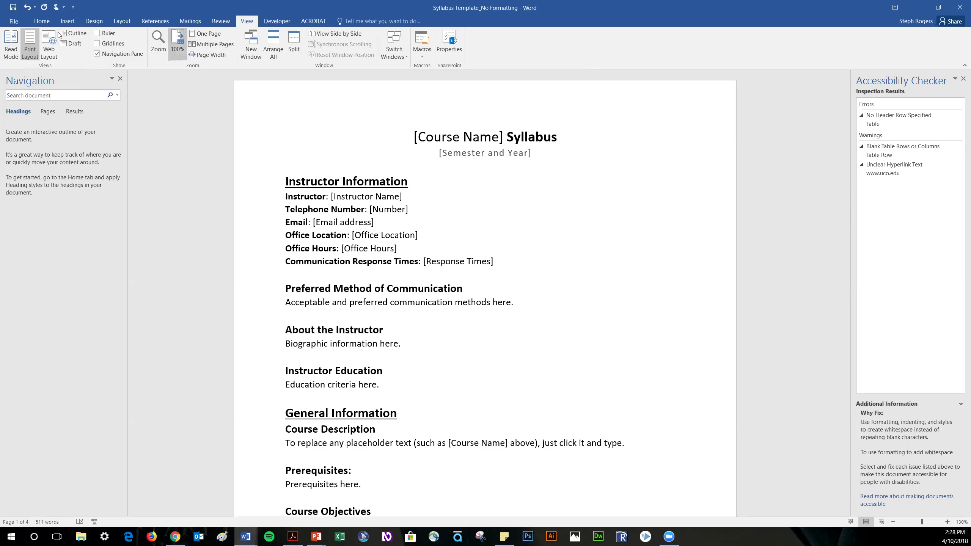
click(41, 21)
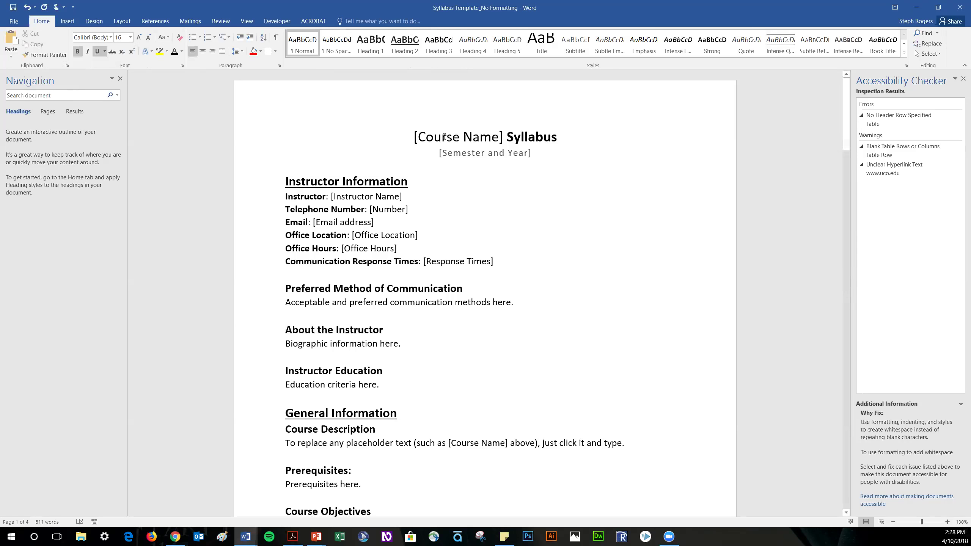
click(398, 134)
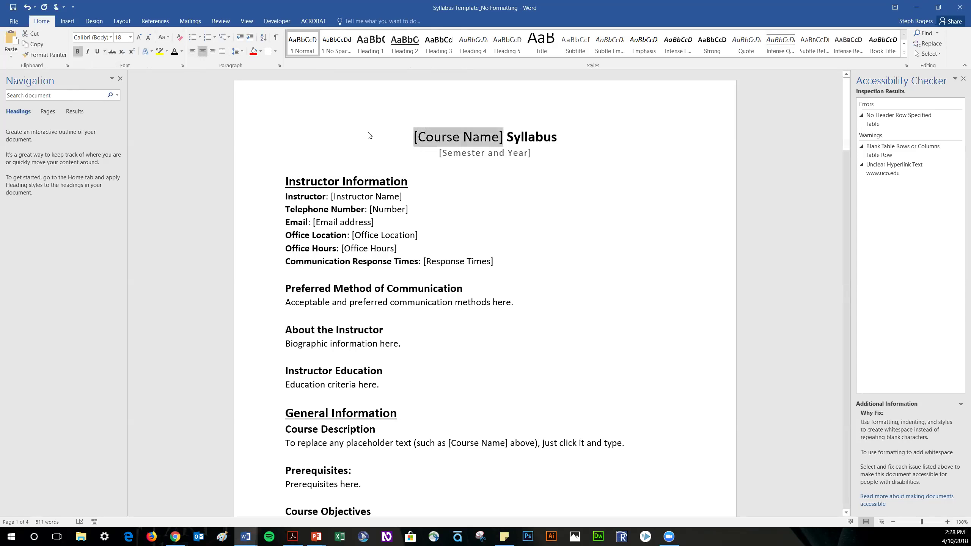
Make [Course Name] Syllabus Heading 1 and Instructor Information Heading 2.
click(247, 138)
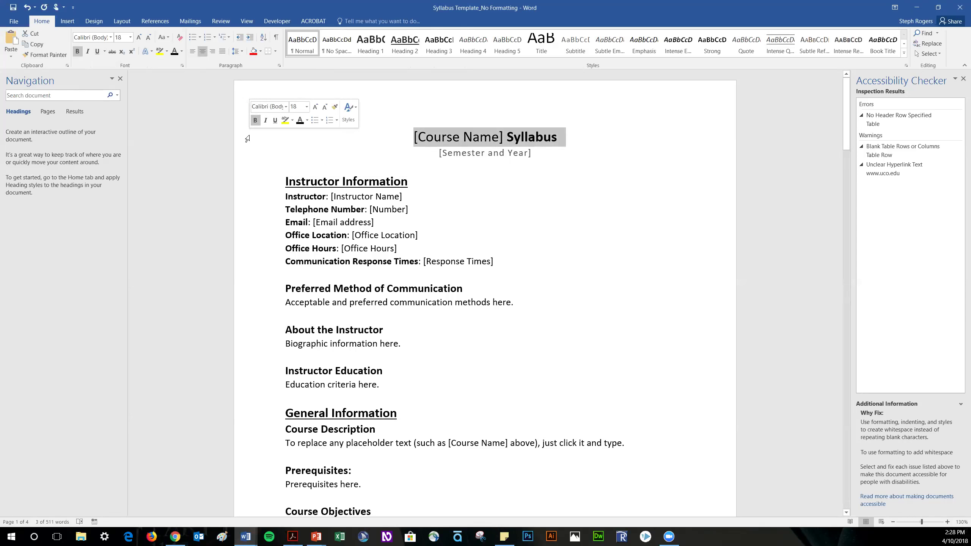
click(366, 49)
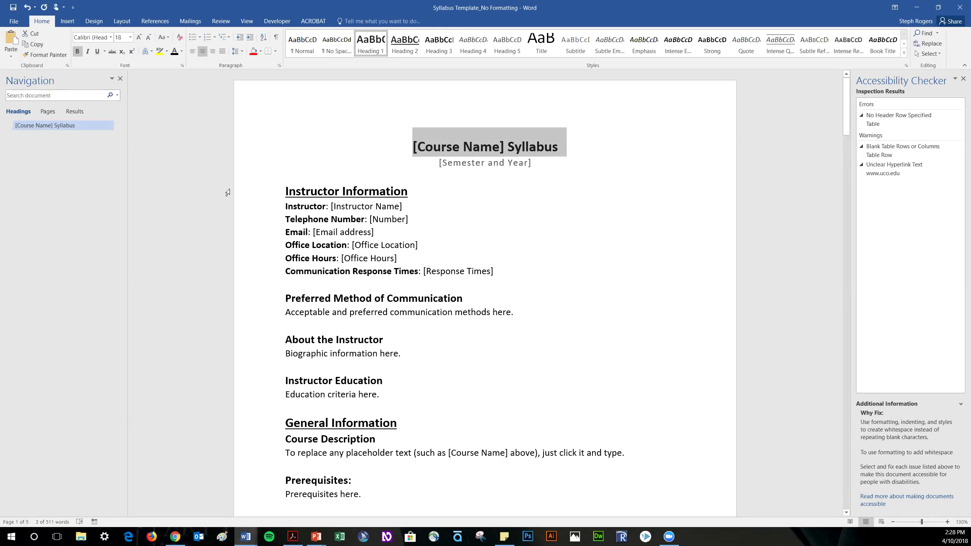
click(242, 194)
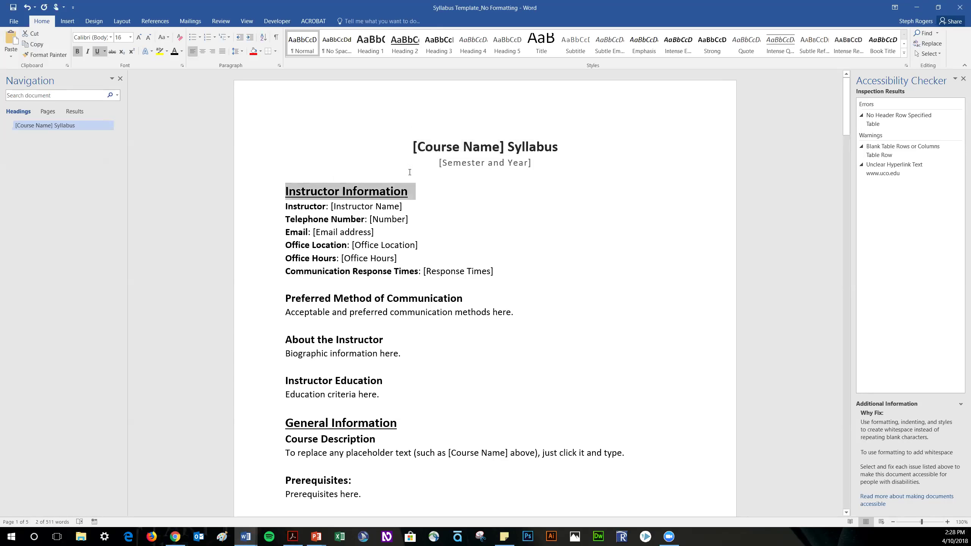
click(407, 52)
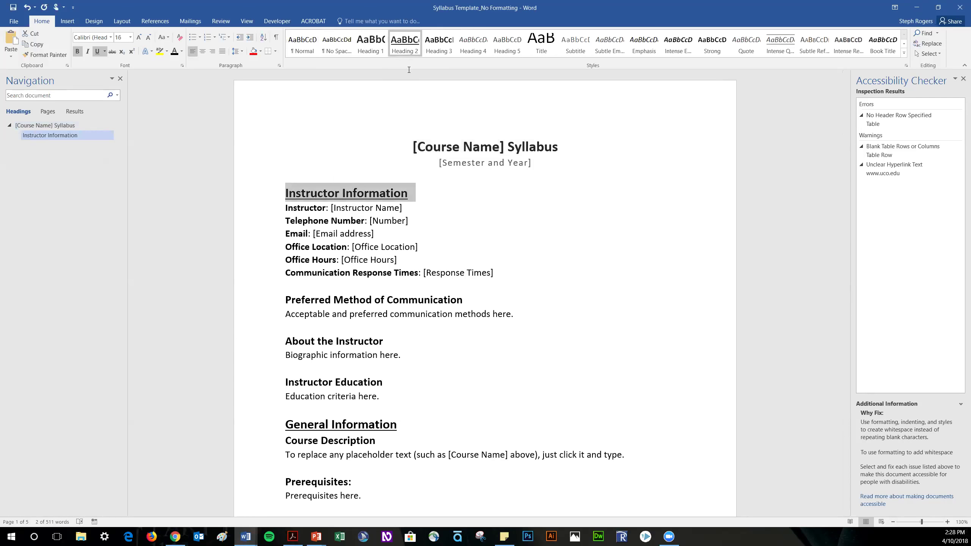
Make Preferred Method of Communication and About the Instructor Heading 3.
click(247, 299)
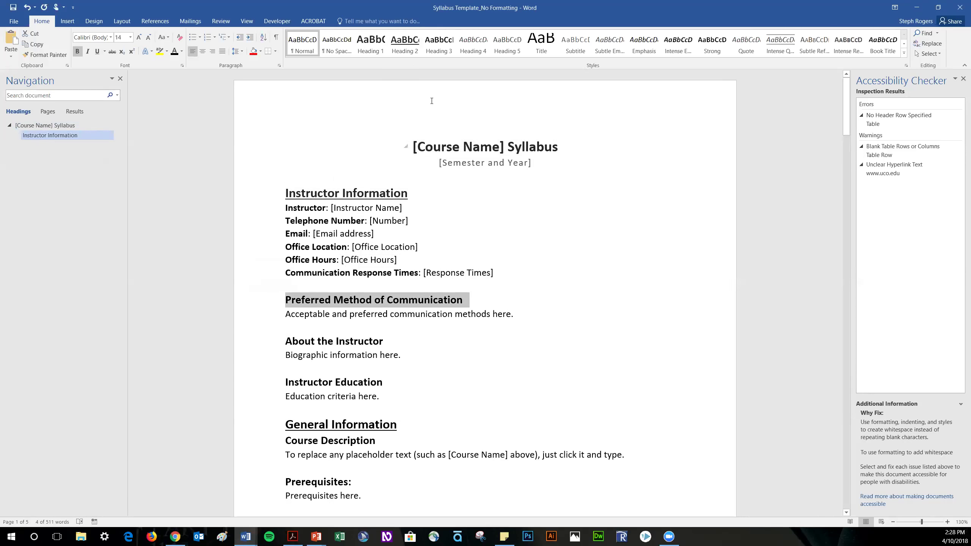
click(436, 50)
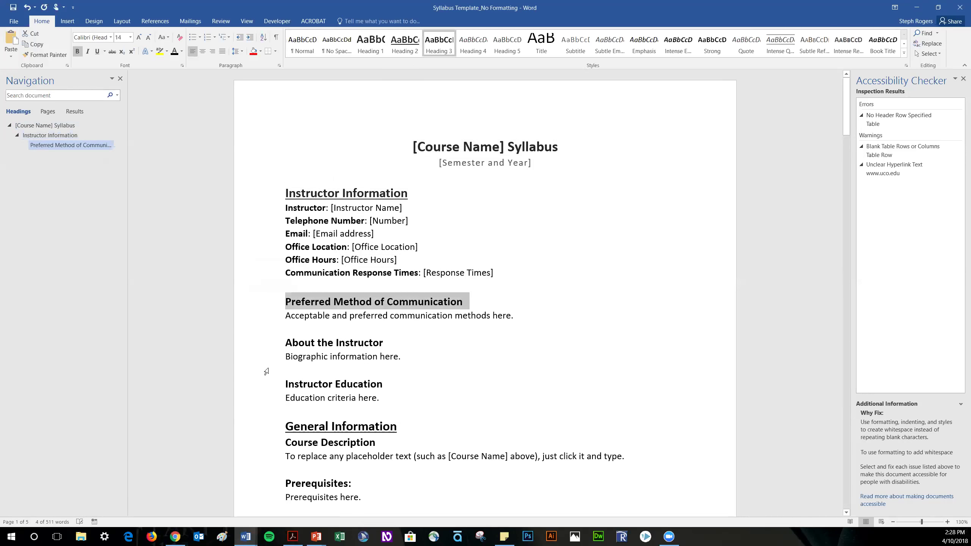
click(252, 345)
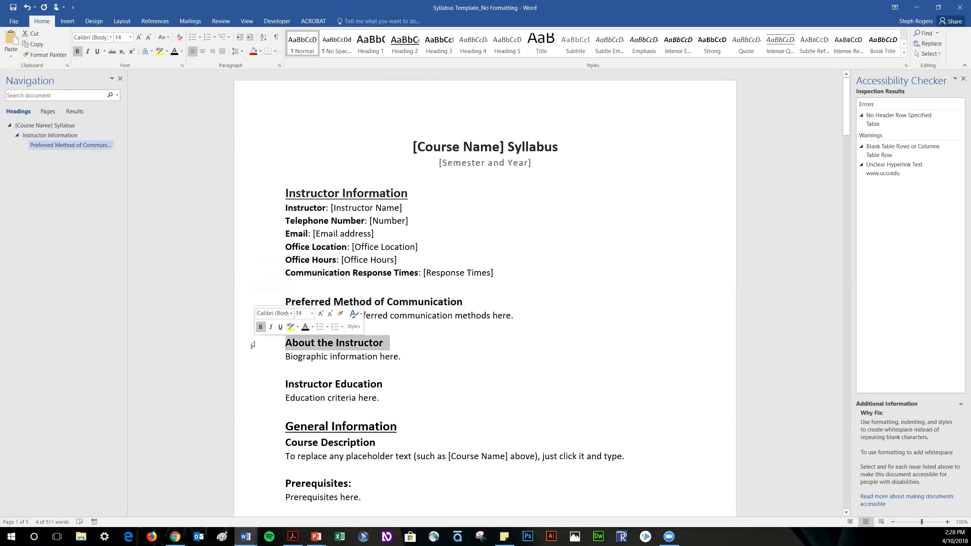
click(436, 50)
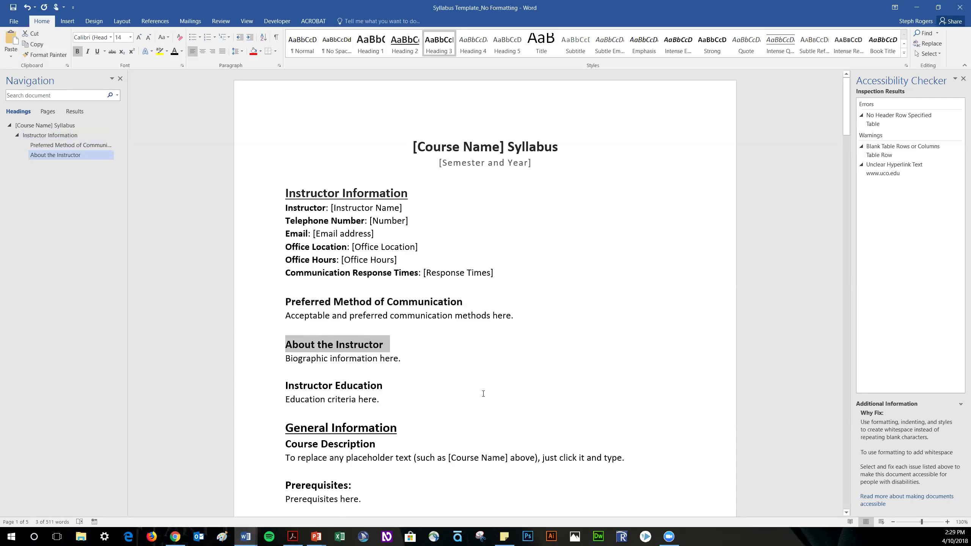
scroll(483, 394, down, 8)
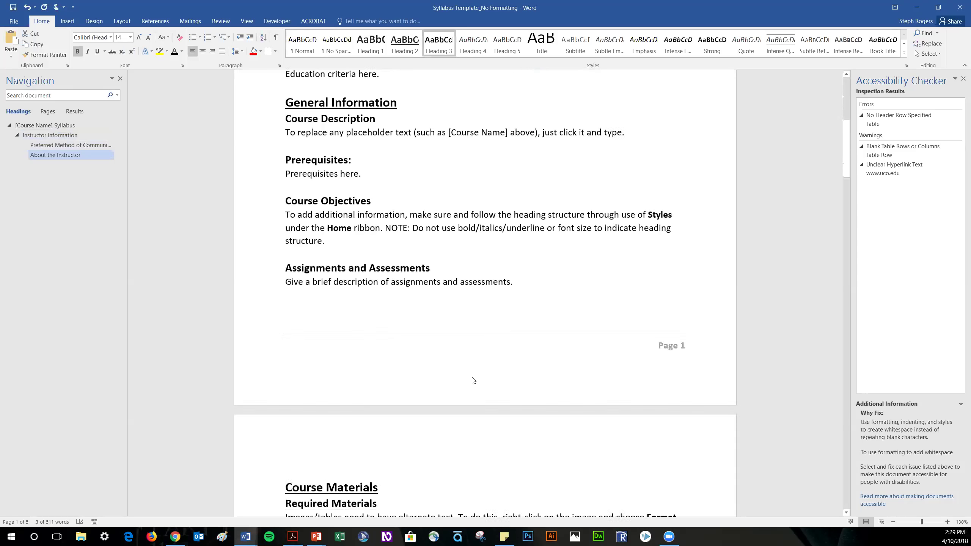
scroll(473, 380, down, 7)
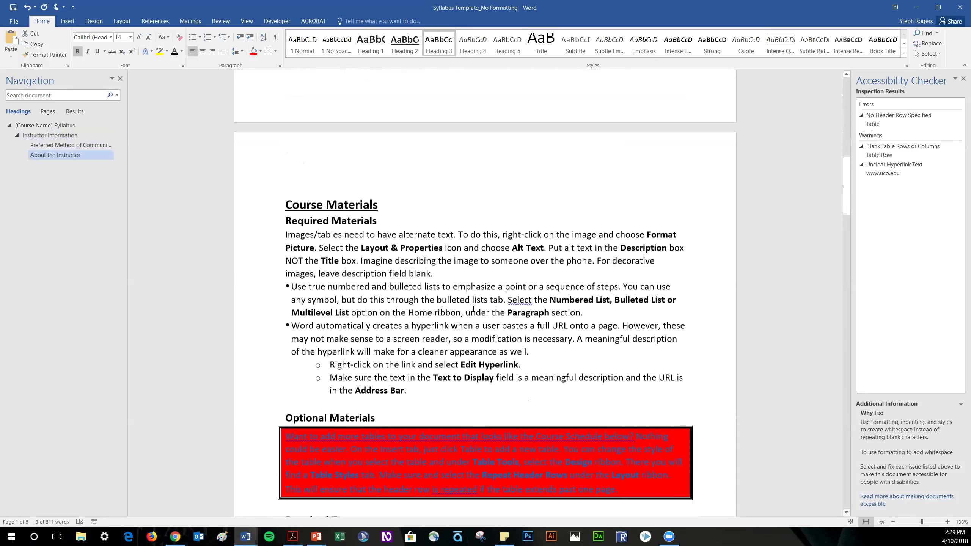
scroll(361, 391, down, 1)
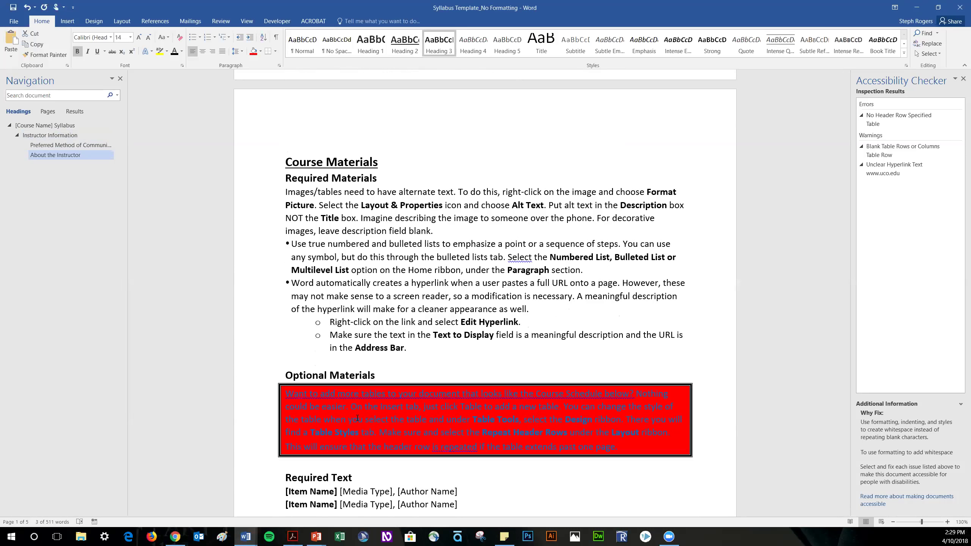
click(362, 407)
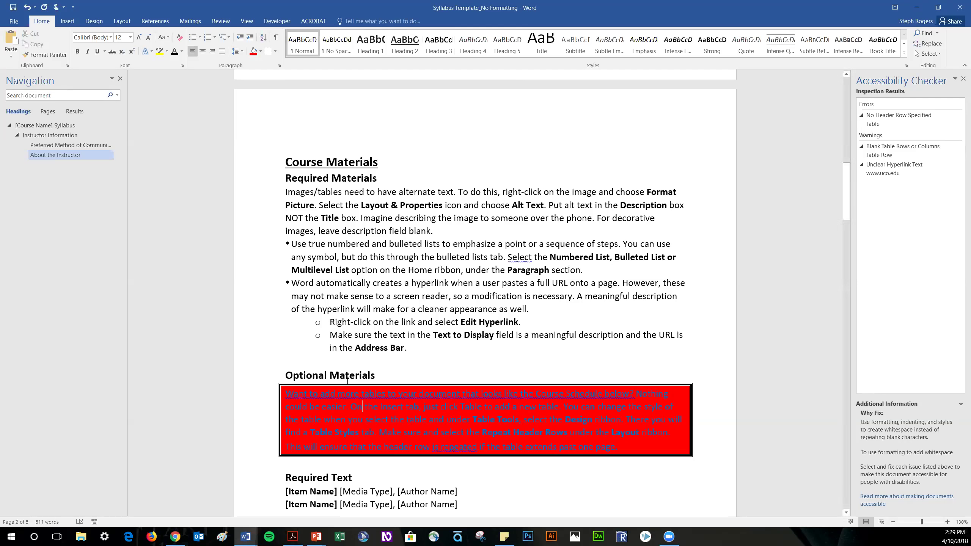
Open the callout shading's More Colors dialog on the Custom RGB tab.
click(260, 53)
click(290, 167)
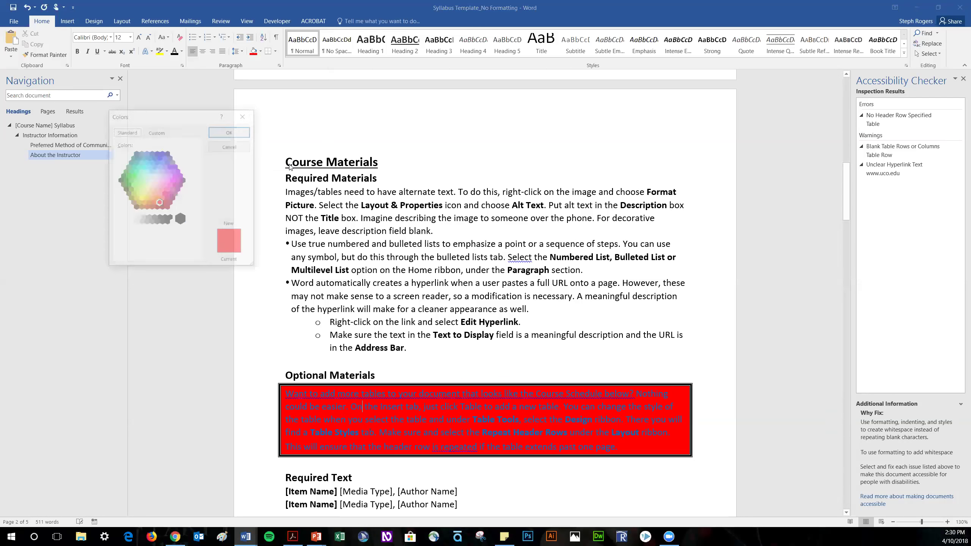
click(168, 131)
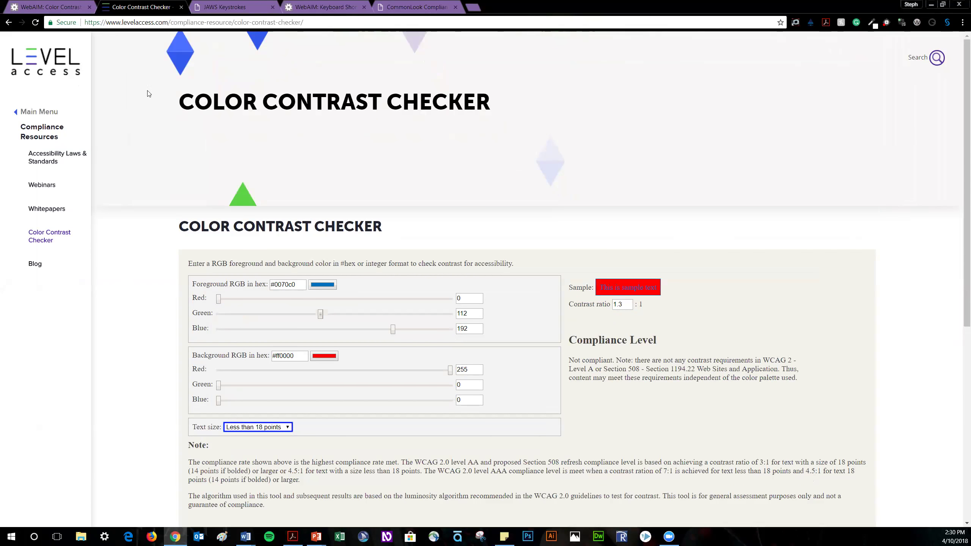
Compare WebAIM's and Level Access's ratings of #0070C0 on #FF0000, about 1.29:1.
click(46, 7)
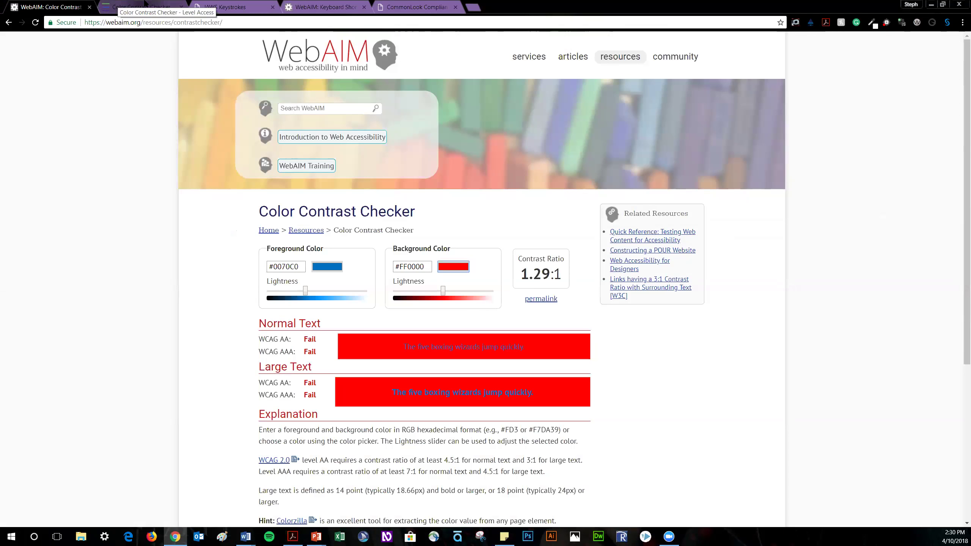
click(136, 9)
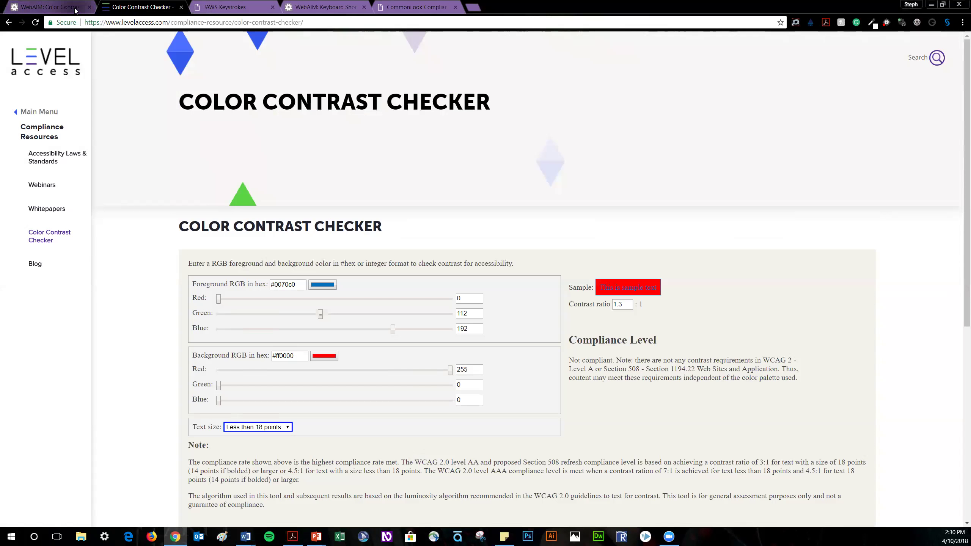
key(ctrl+shift+Tab)
click(344, 24)
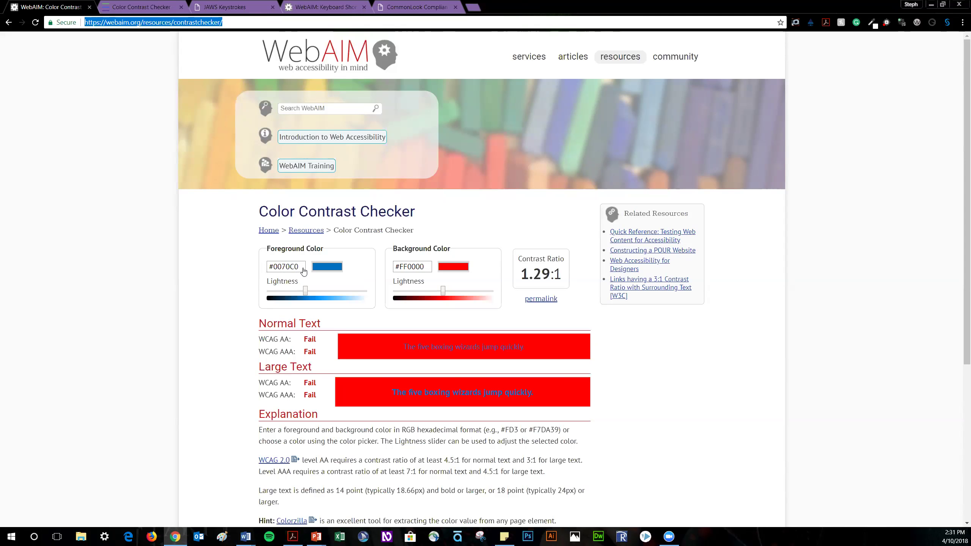
click(331, 268)
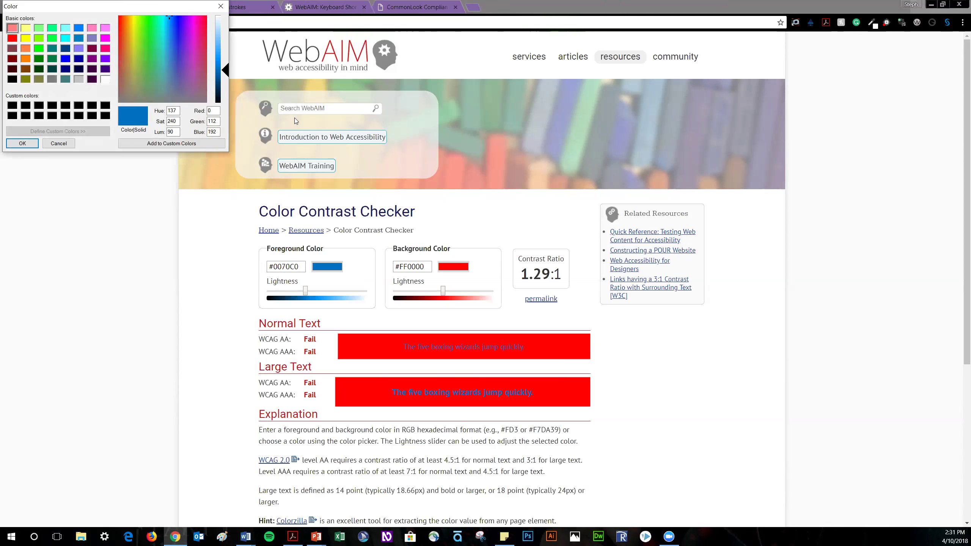
click(215, 110)
text(255)
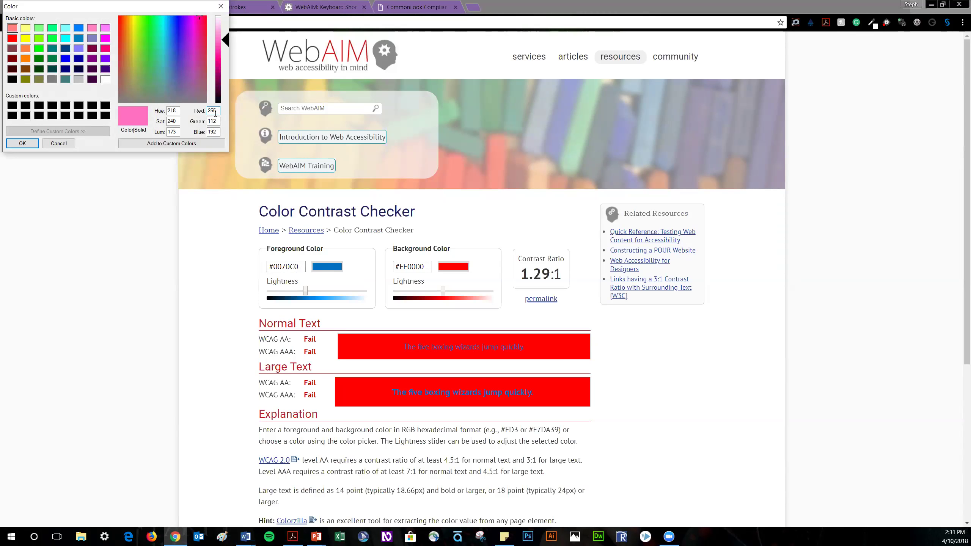
key(BackSpace)
key(BackSpace)
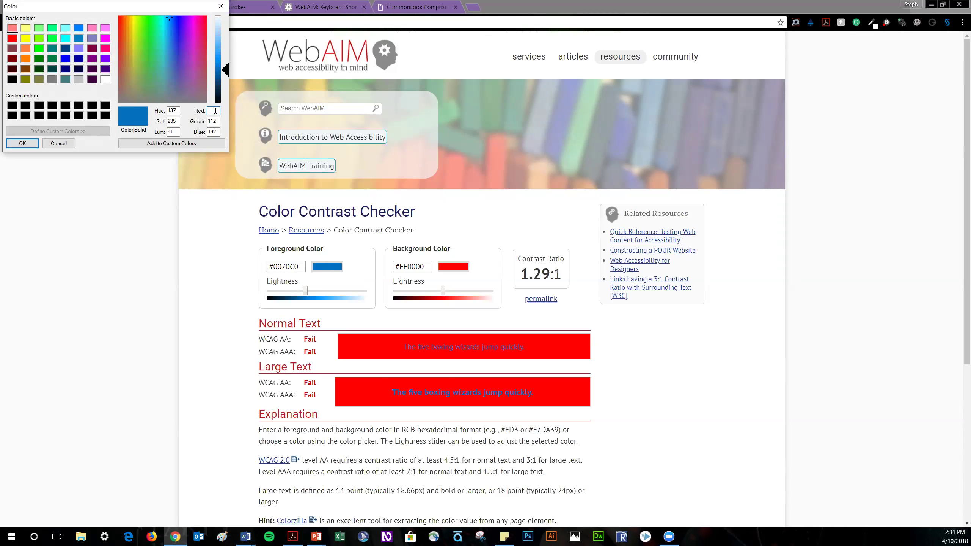
click(28, 145)
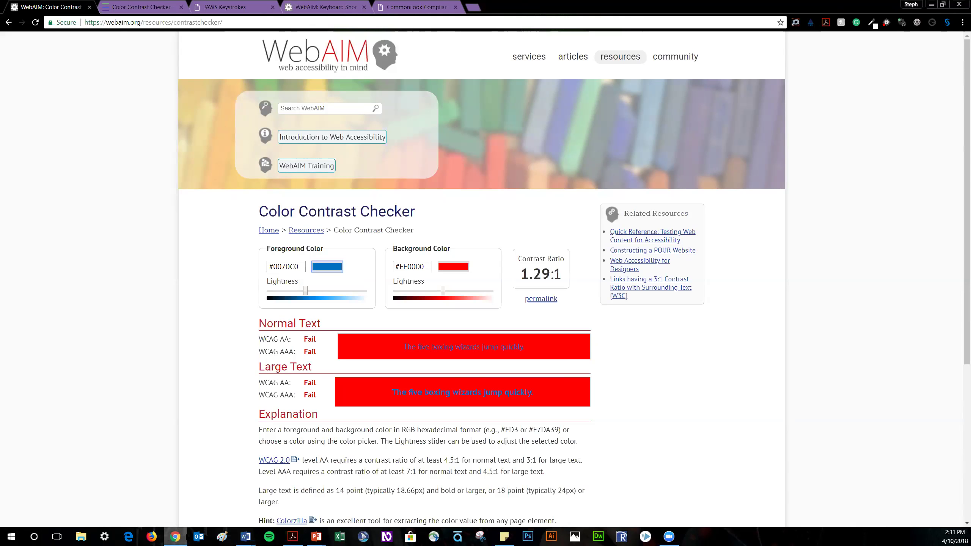
Adjust the colours to #005FA3 on pale pink #FFCCCC, reaching a 4.66:1 ratio.
mouse_move(305, 291)
mouse_down()
mouse_move(346, 290)
mouse_move(300, 291)
mouse_up()
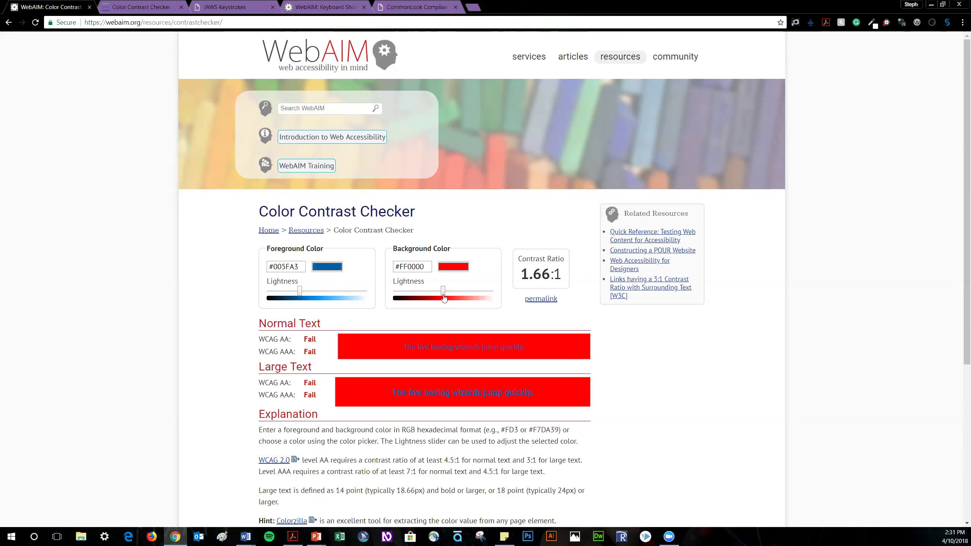
drag(443, 294, 475, 293)
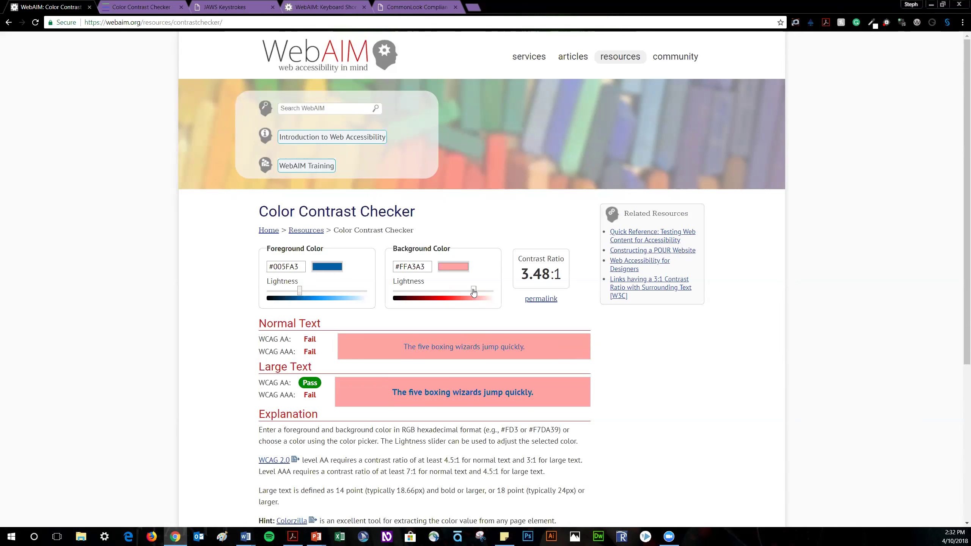
drag(473, 292, 482, 292)
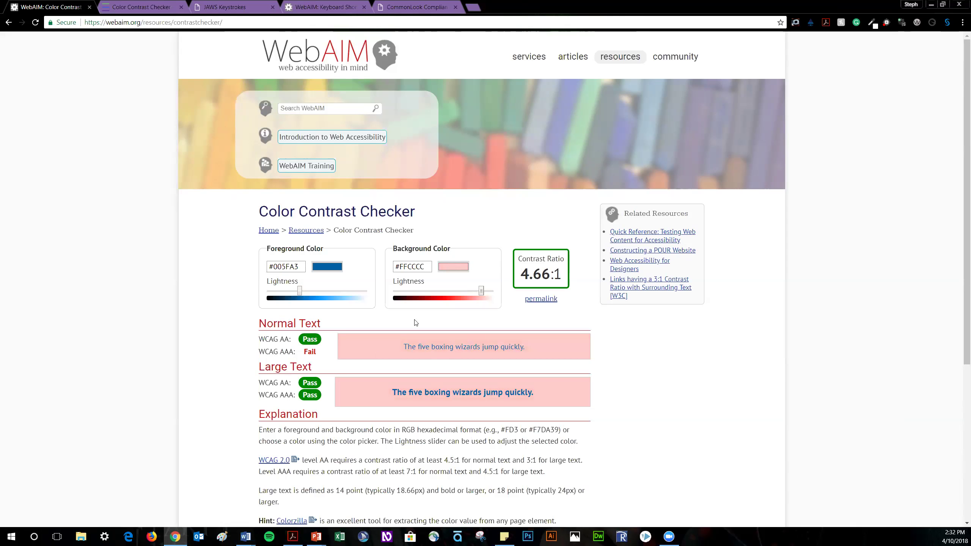
Read the pale pink background's RGB values and return to Word's colour dialog.
click(453, 268)
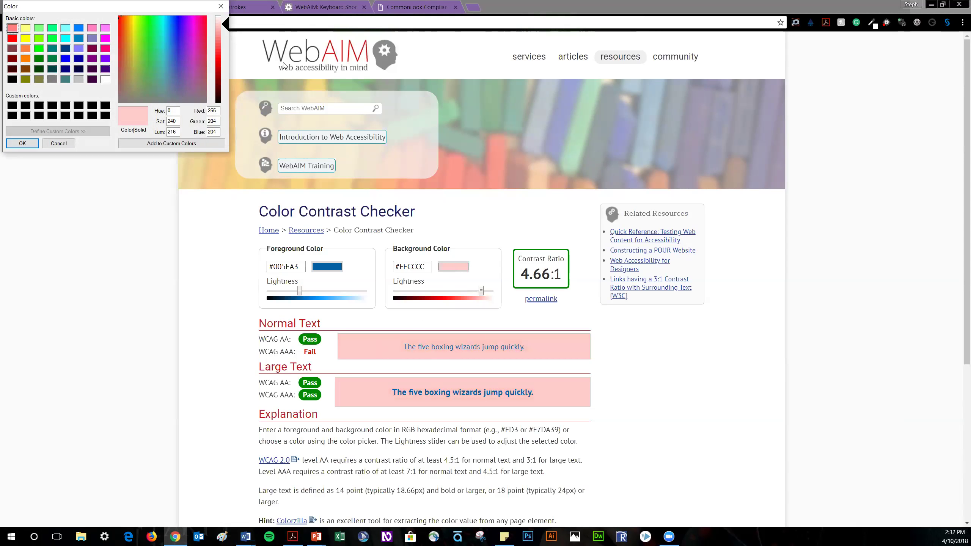
click(240, 537)
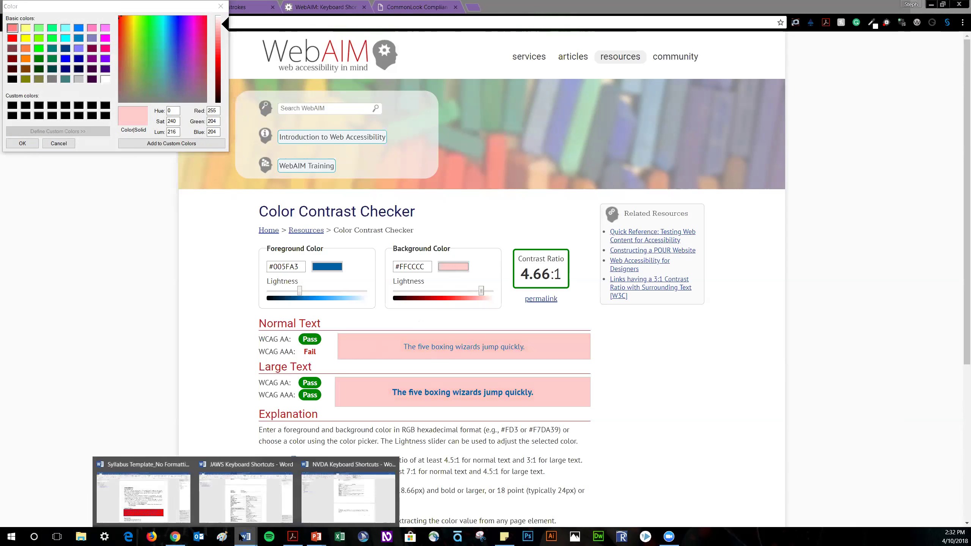
click(143, 498)
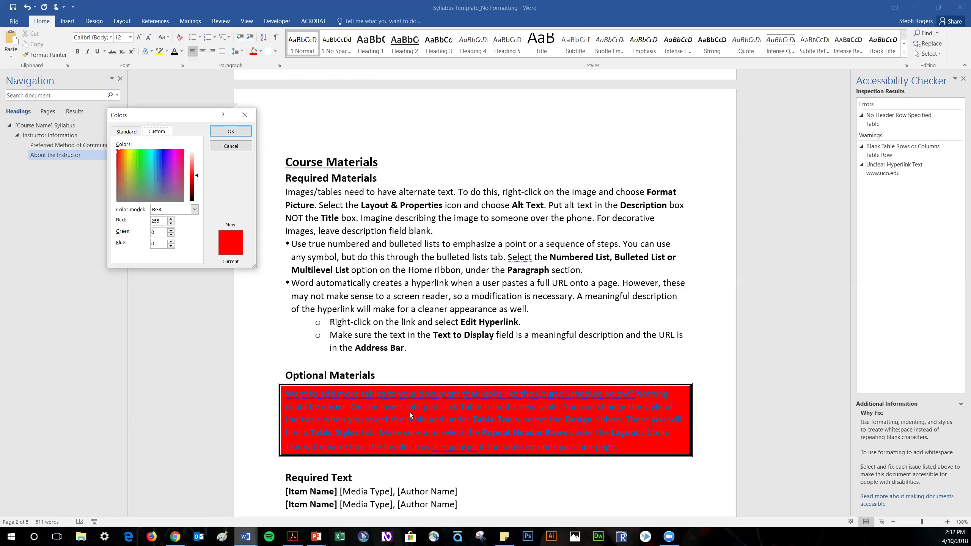
Set the callout shading to custom RGB 255, 204, 204 pale pink.
double_click(160, 231)
text(204)
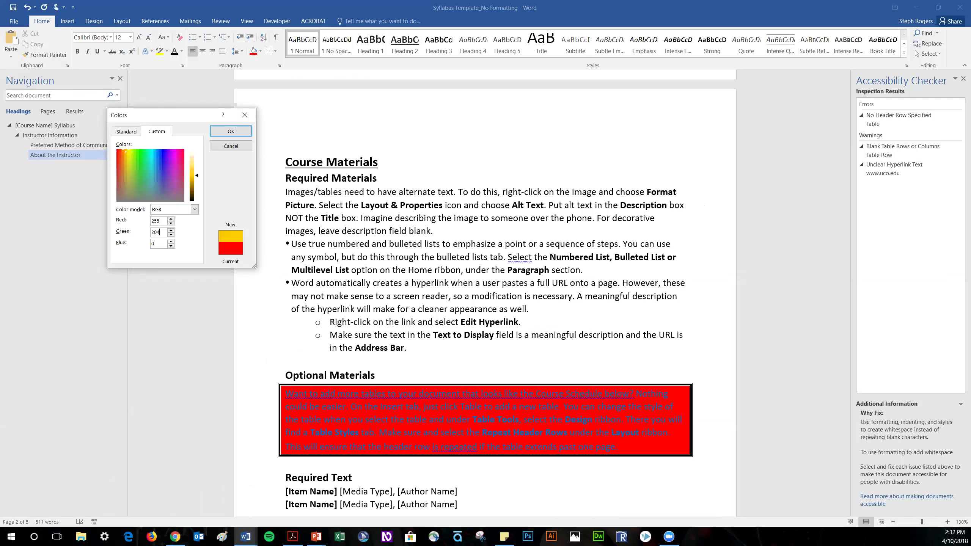
key(Tab)
text(204)
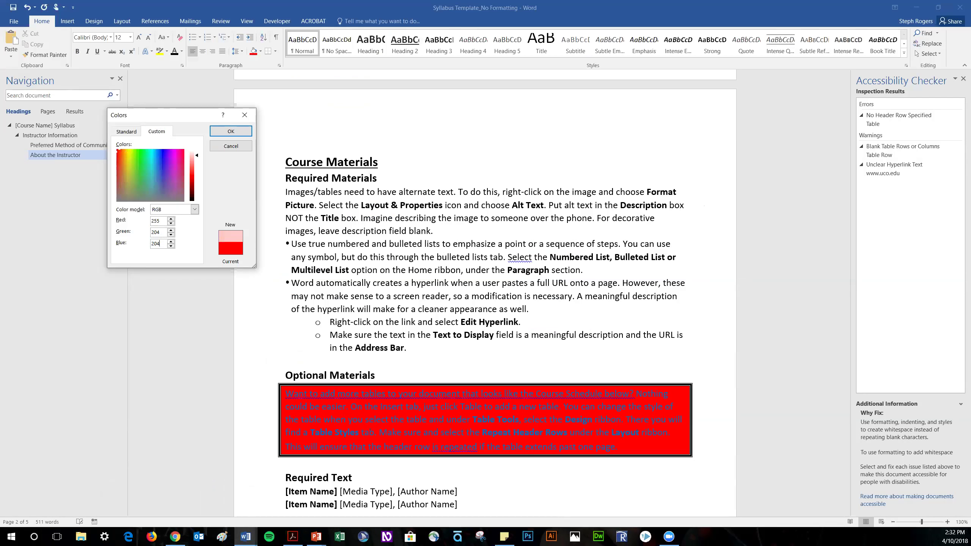
click(231, 131)
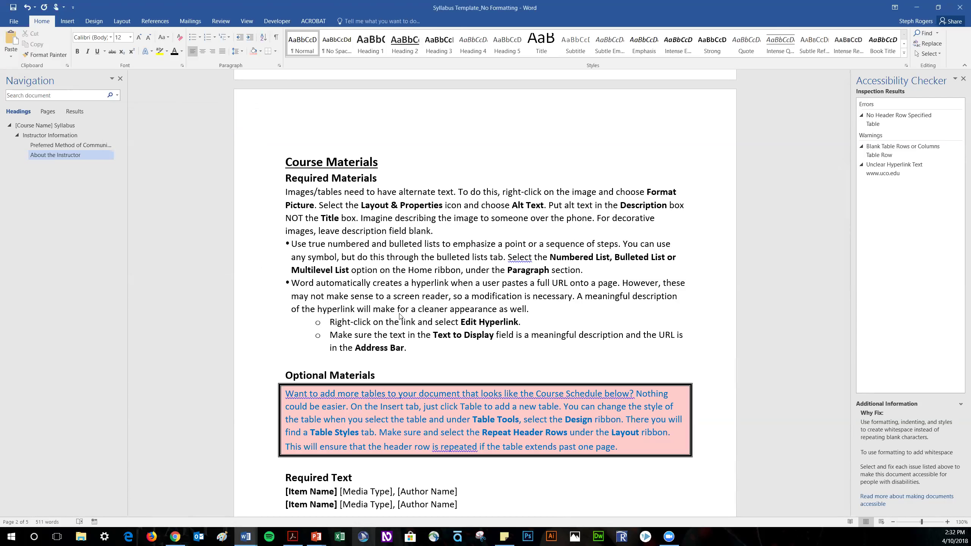
Jump from the 'No Header Row Specified' result to the Course Schedule table and click its Week header cell.
scroll(389, 377, down, 2)
scroll(389, 377, down, 3)
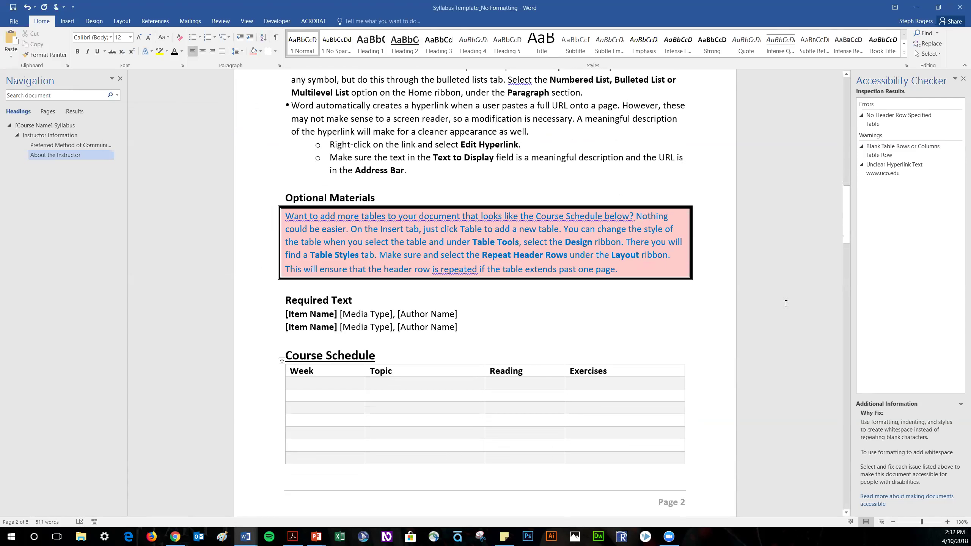
click(876, 125)
scroll(449, 282, down, 2)
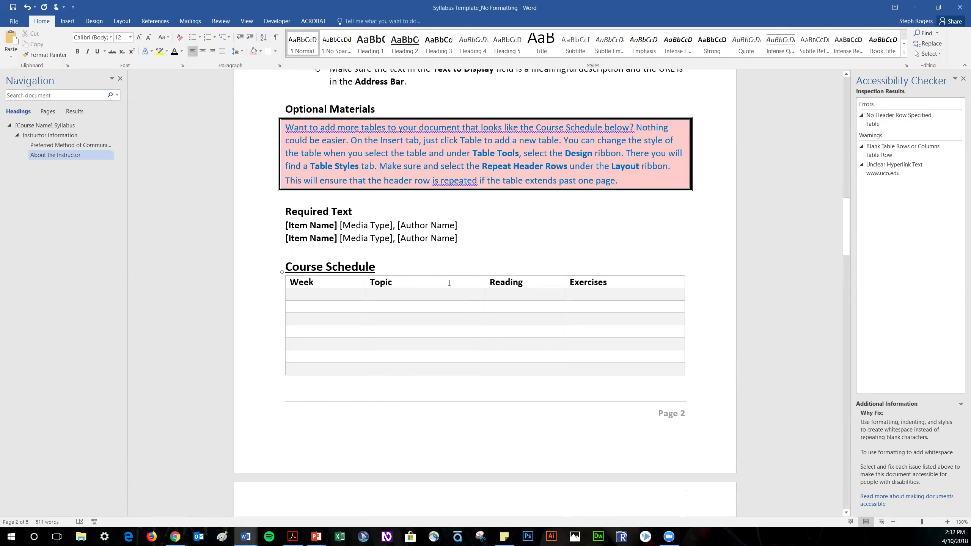
click(348, 283)
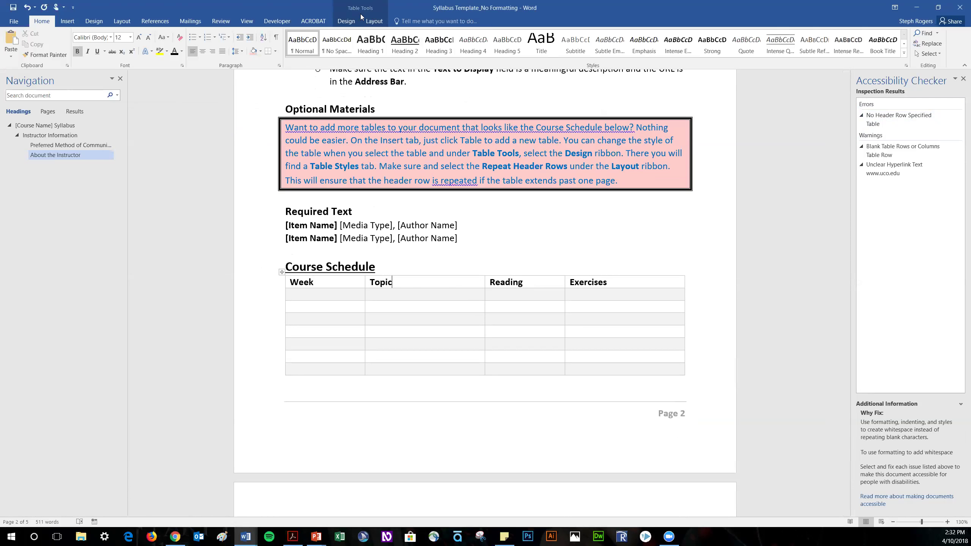
Turn on Repeat Header Rows for the Course Schedule table's top row.
click(372, 21)
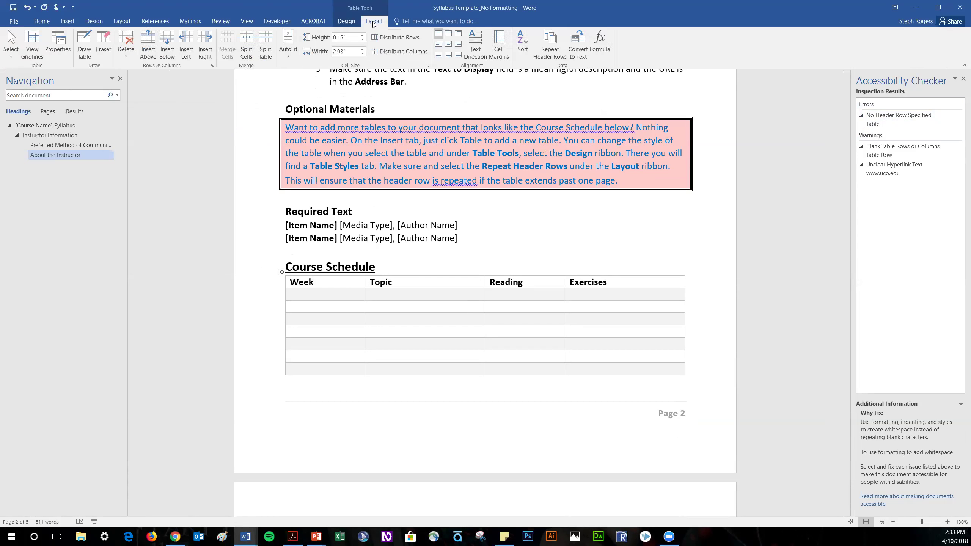
click(553, 52)
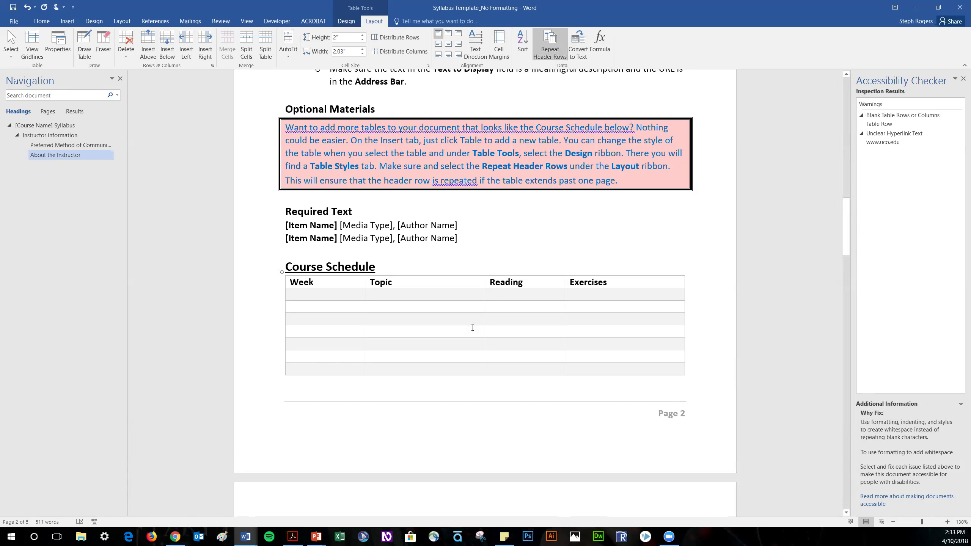
click(446, 286)
Step through the Course Schedule table's continuation cells on page 3.
click(425, 367)
key(Left)
key(Down)
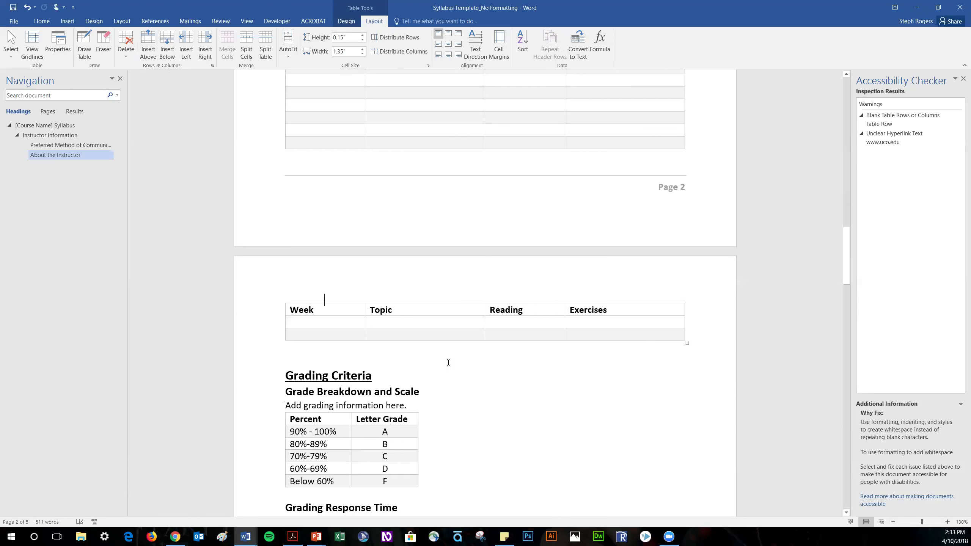
key(Down)
key(Right)
key(Right)
key(Down)
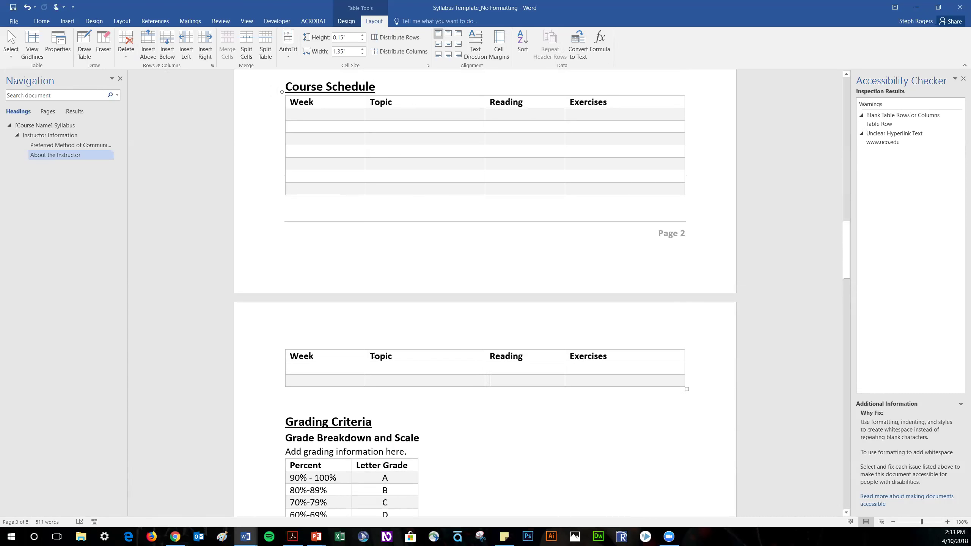
Switch Repeat Header Rows off to compare, then back on, and recheck page 3.
click(434, 104)
click(551, 42)
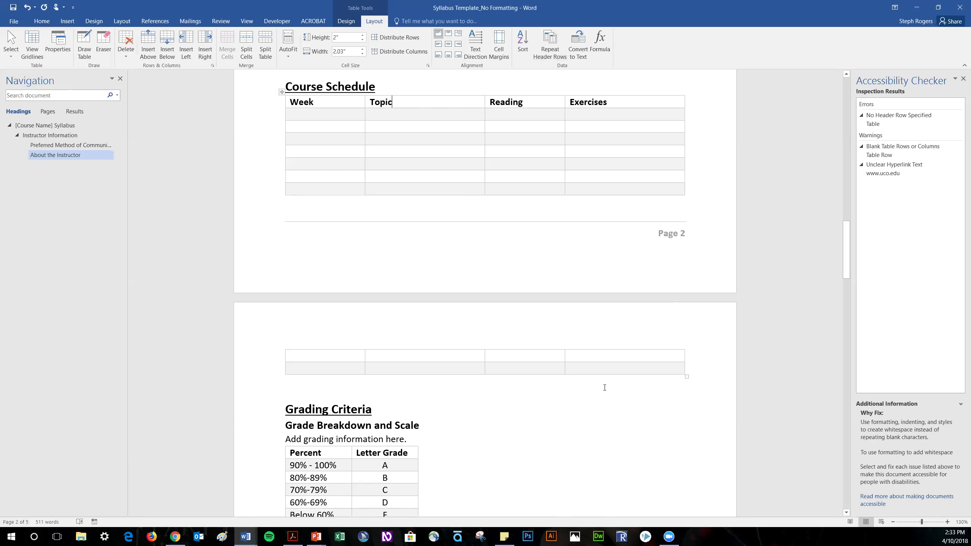
scroll(605, 388, down, 6)
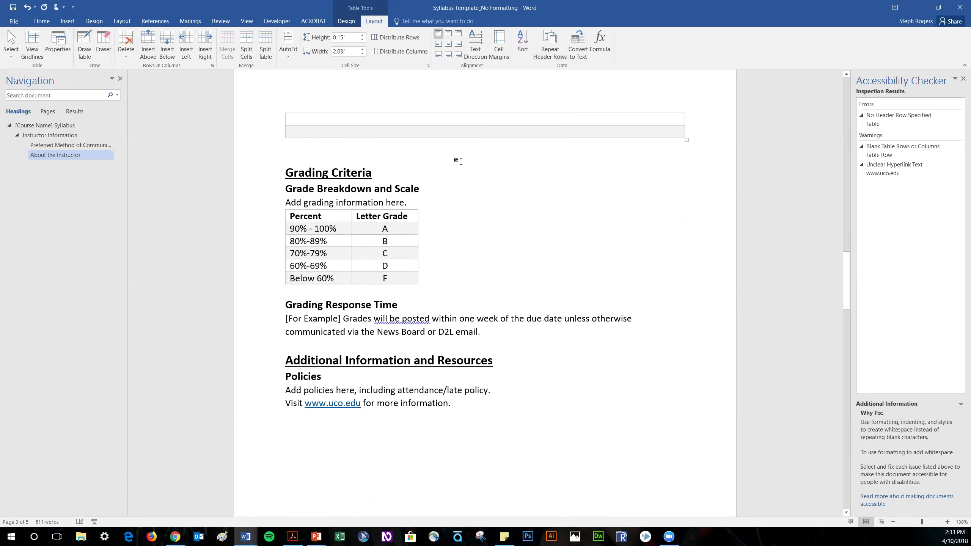
scroll(534, 269, up, 3)
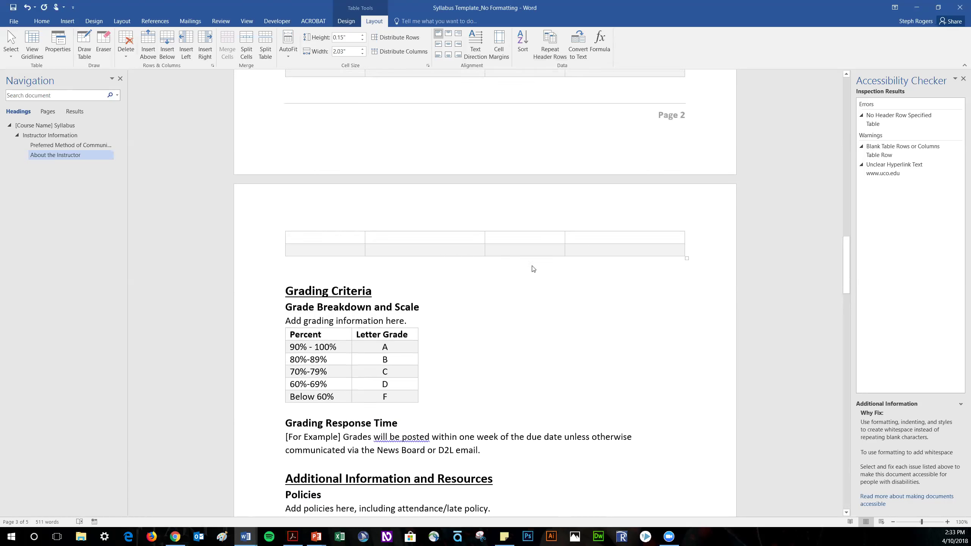
scroll(527, 180, up, 4)
click(523, 131)
click(549, 44)
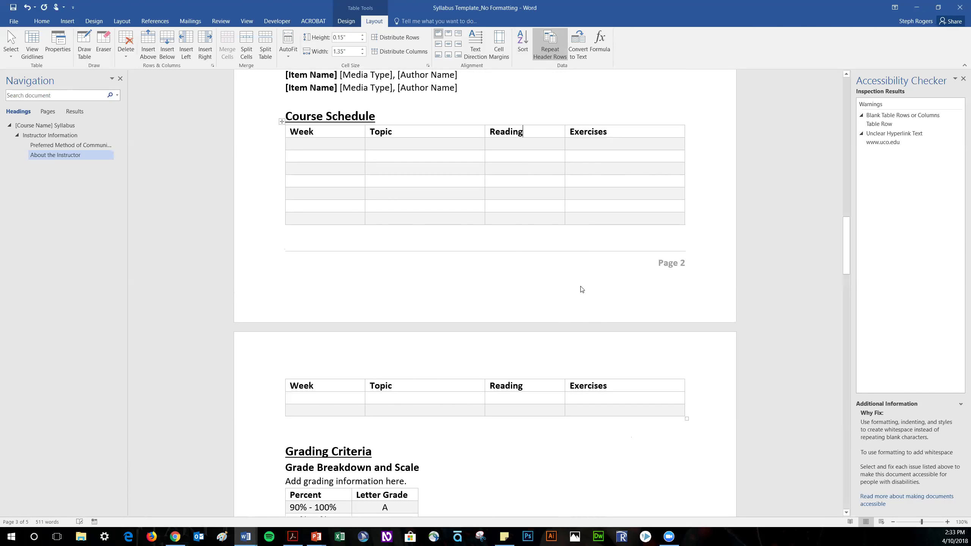
scroll(573, 292, down, 4)
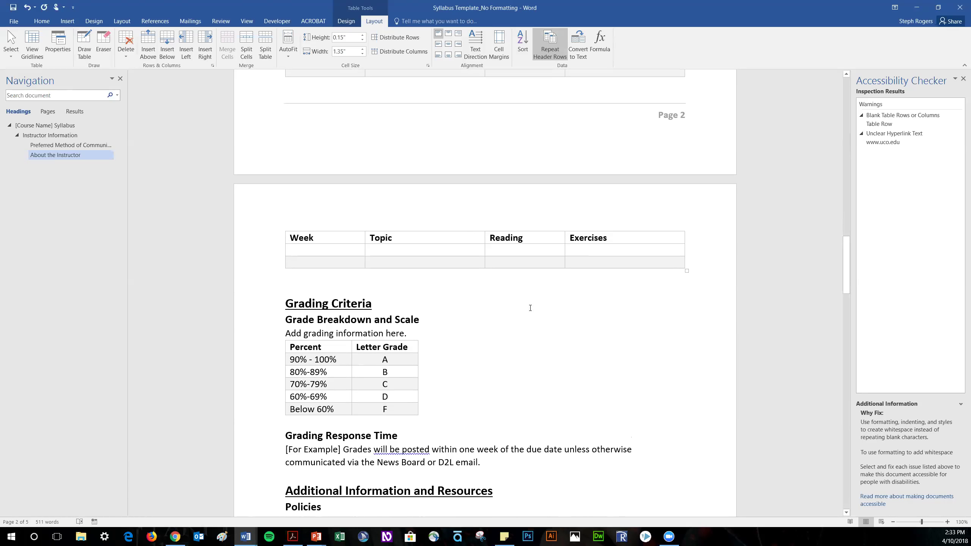
click(881, 123)
click(883, 142)
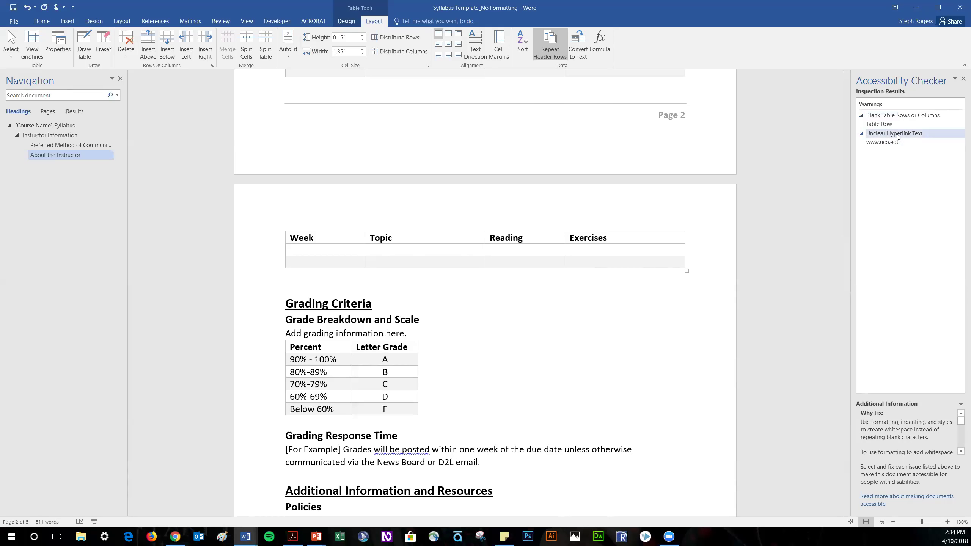
click(884, 143)
scroll(536, 291, up, 2)
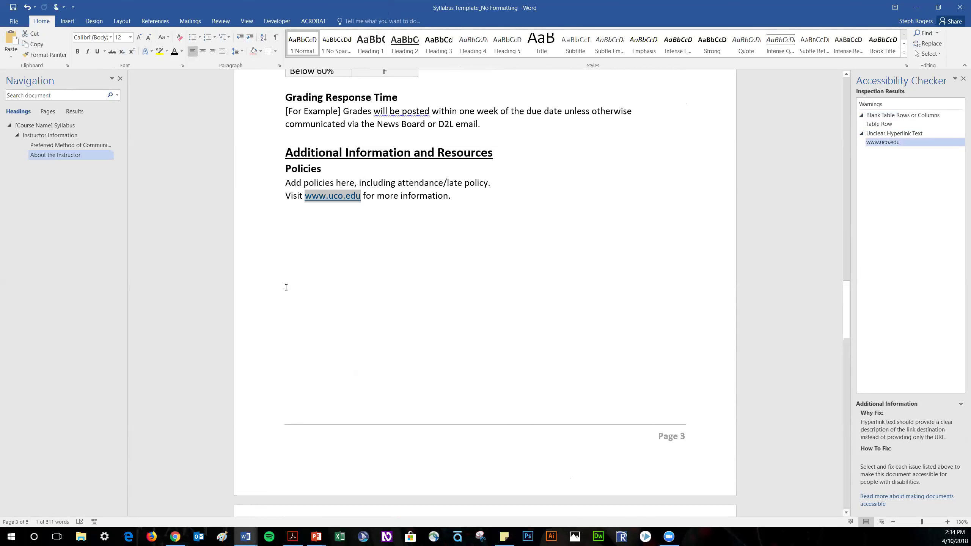
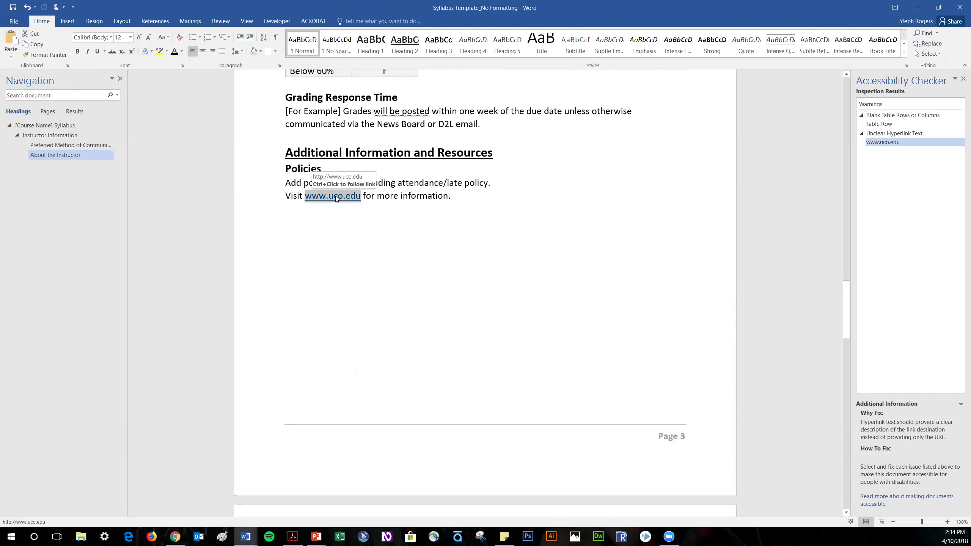
right_click(335, 196)
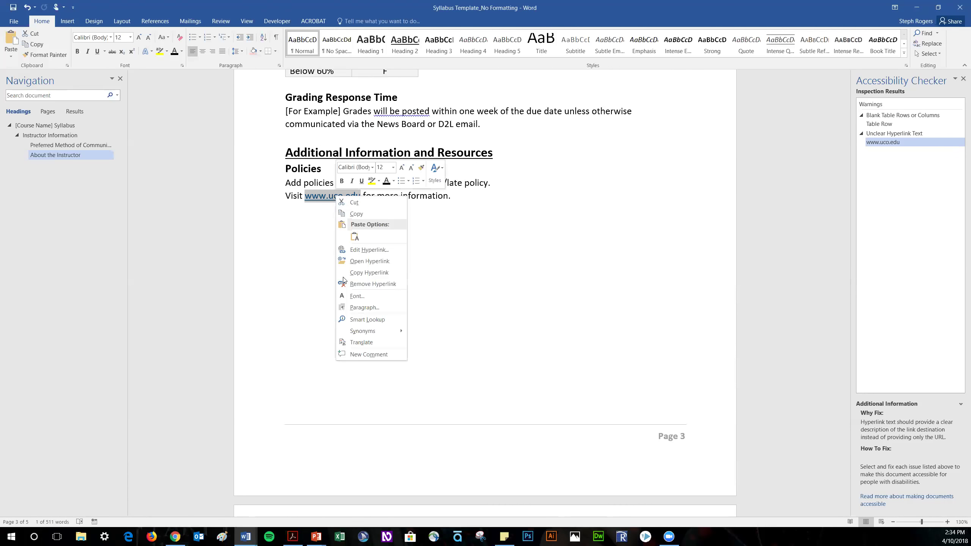
click(369, 249)
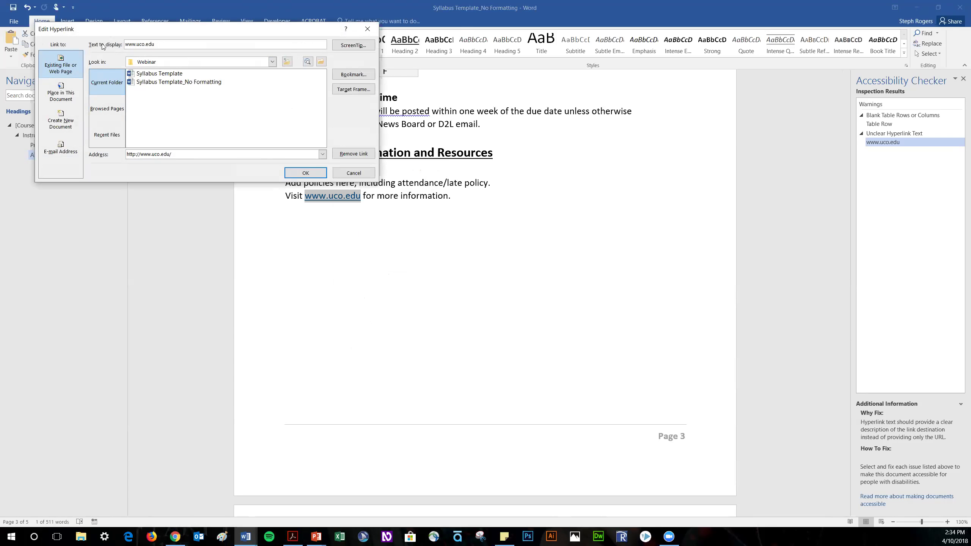
drag(169, 44, 125, 44)
text(UCO homepage)
click(298, 174)
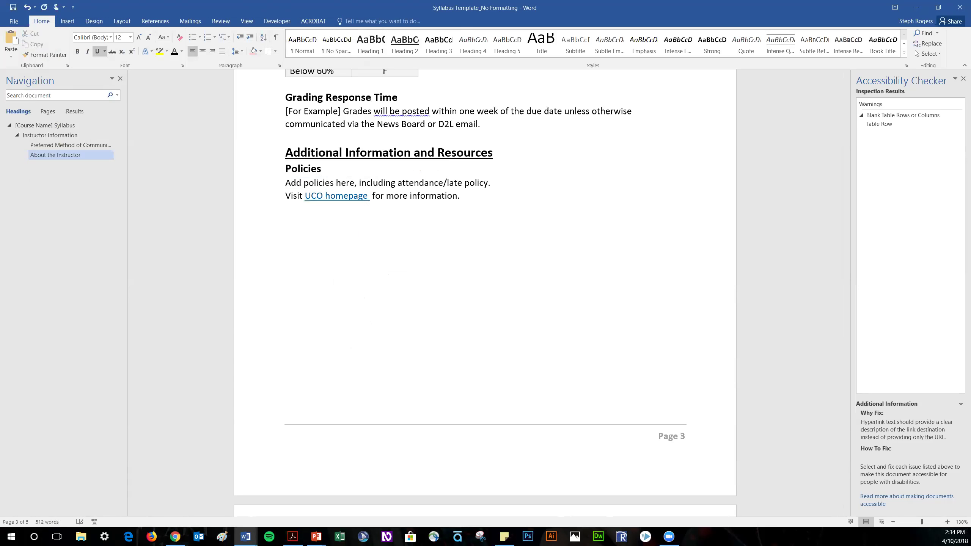
text(()
key(BackSpace)
key(BackSpace)
key(Right)
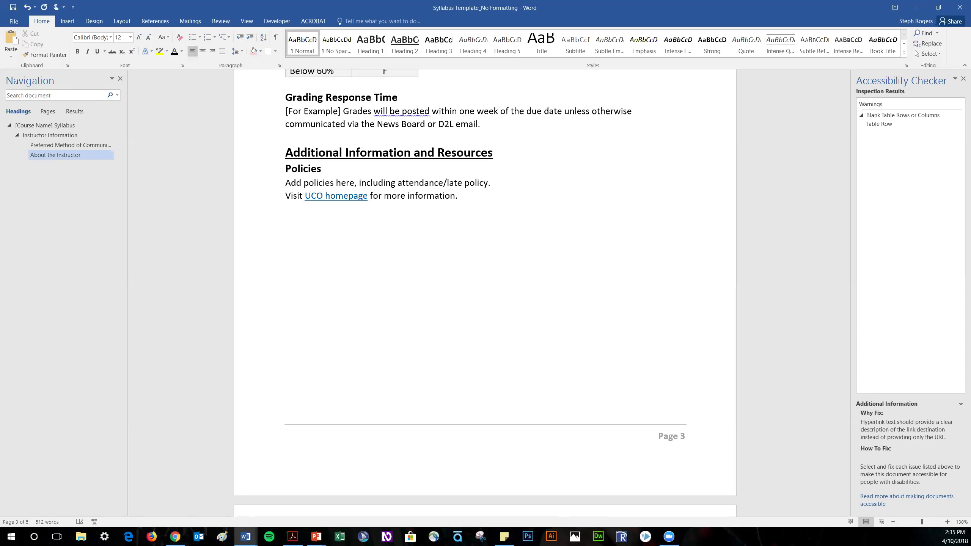
text((www.uco.edu))
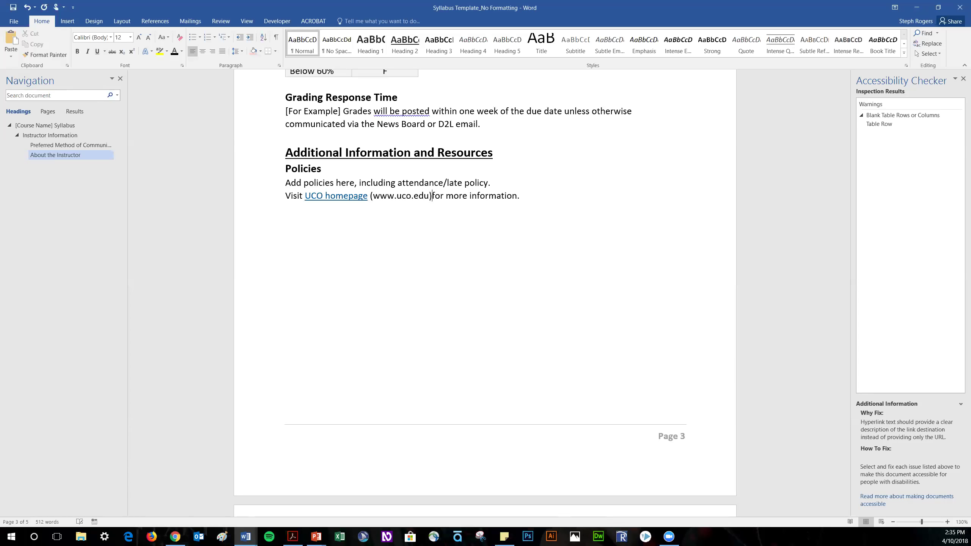
right_click(410, 197)
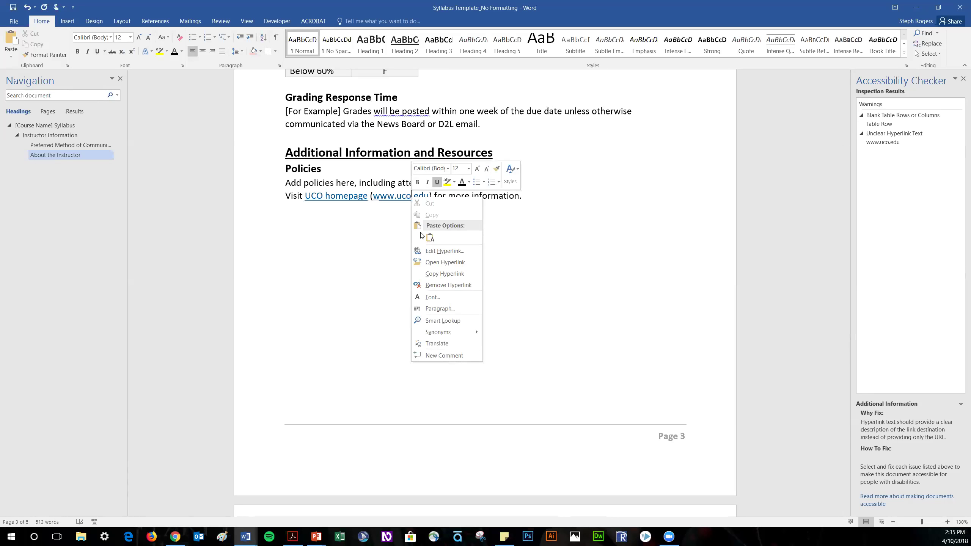
click(442, 286)
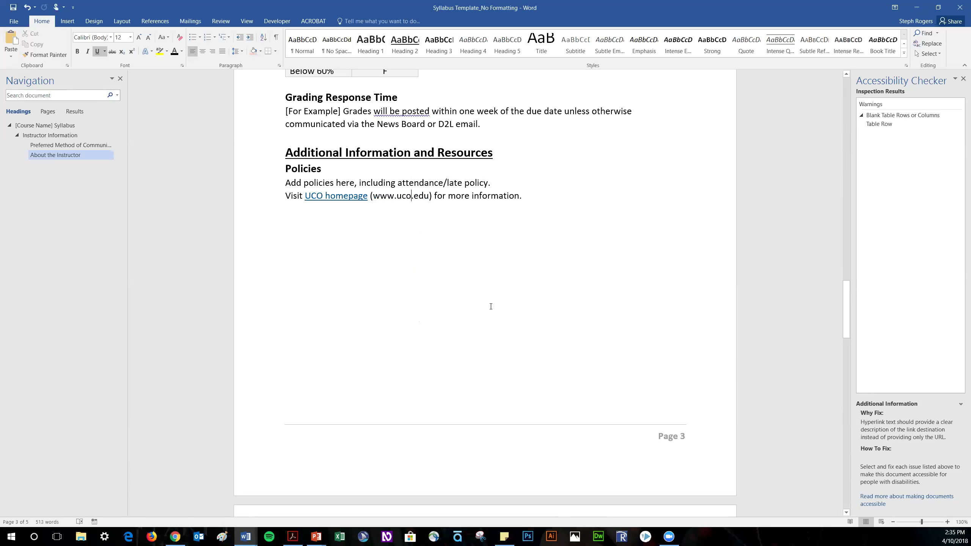
scroll(492, 319, down, 5)
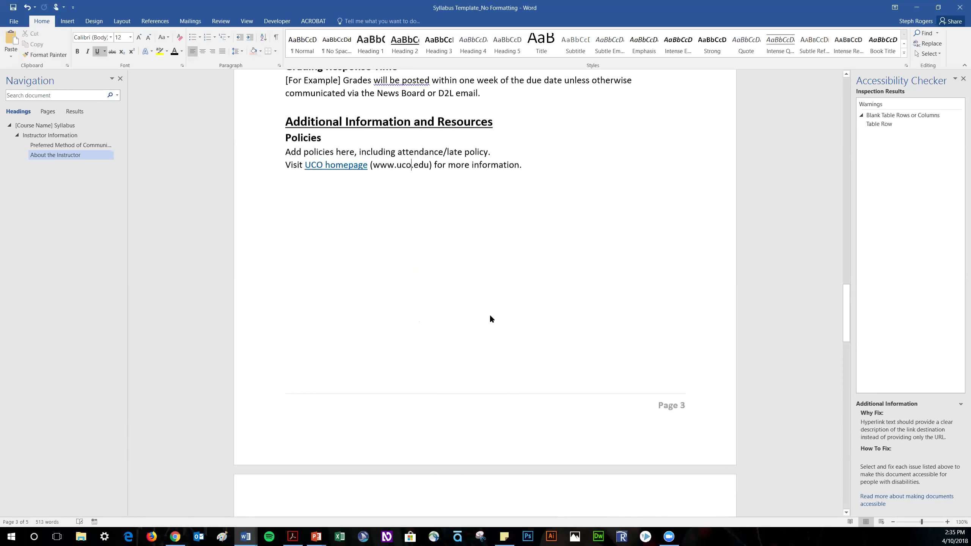
Select the dog photo captioned Resources and open its Format Picture pane.
scroll(556, 323, down, 3)
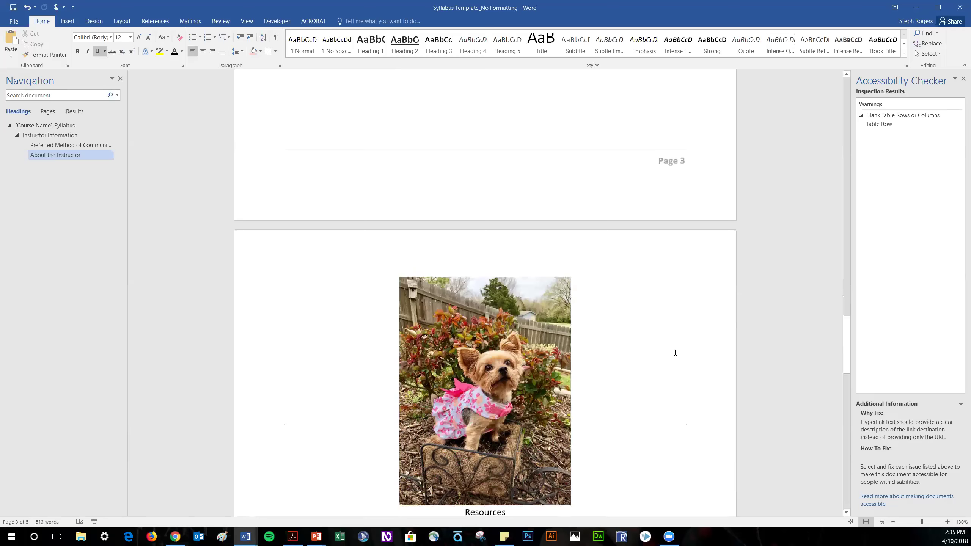
scroll(588, 439, up, 1)
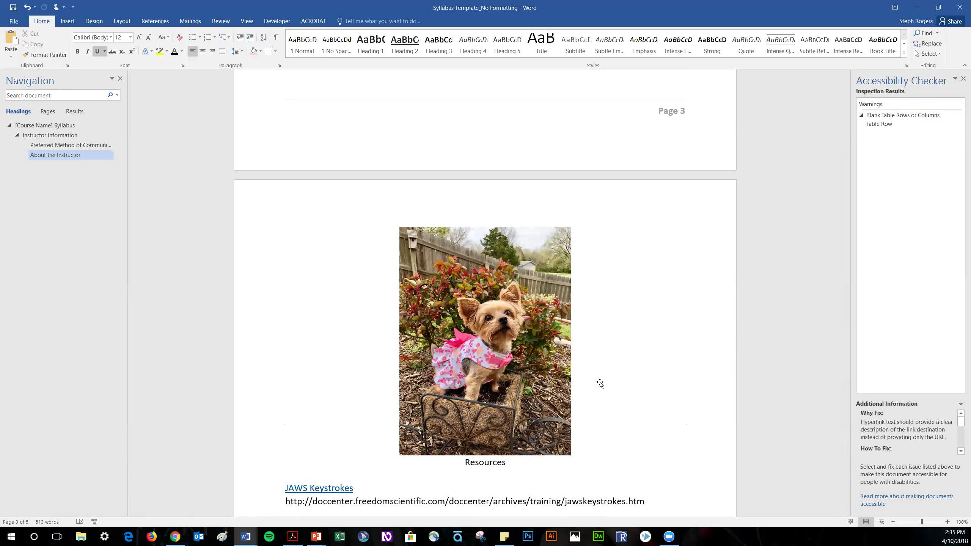
click(488, 353)
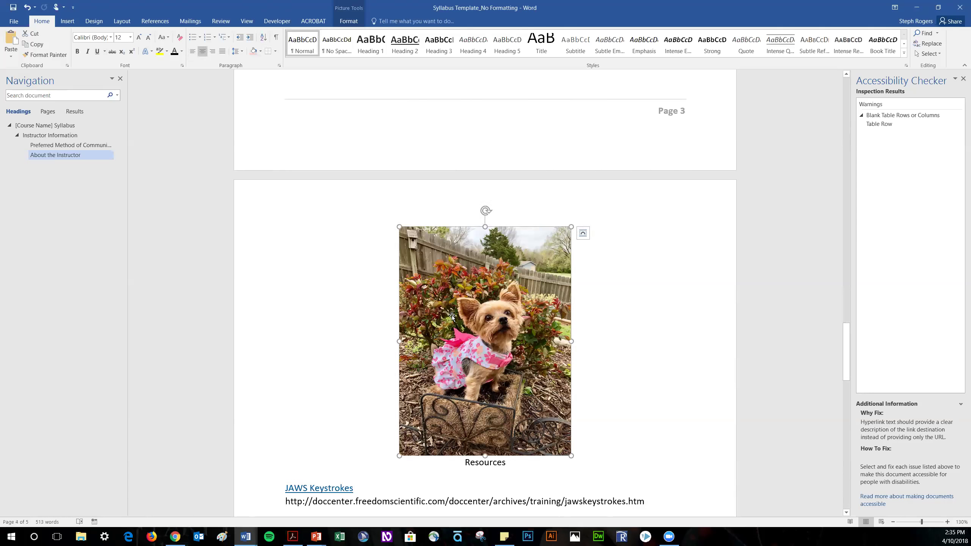
right_click(475, 292)
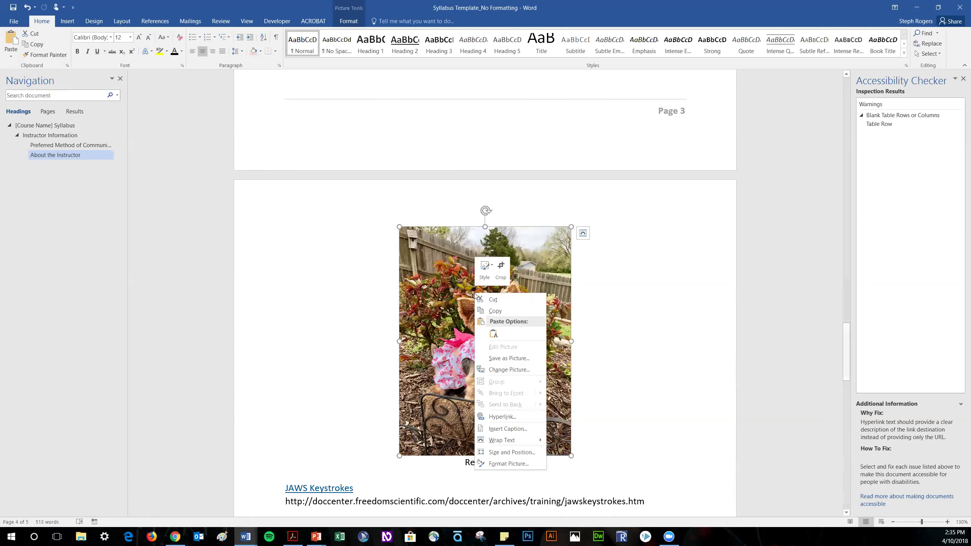
click(500, 464)
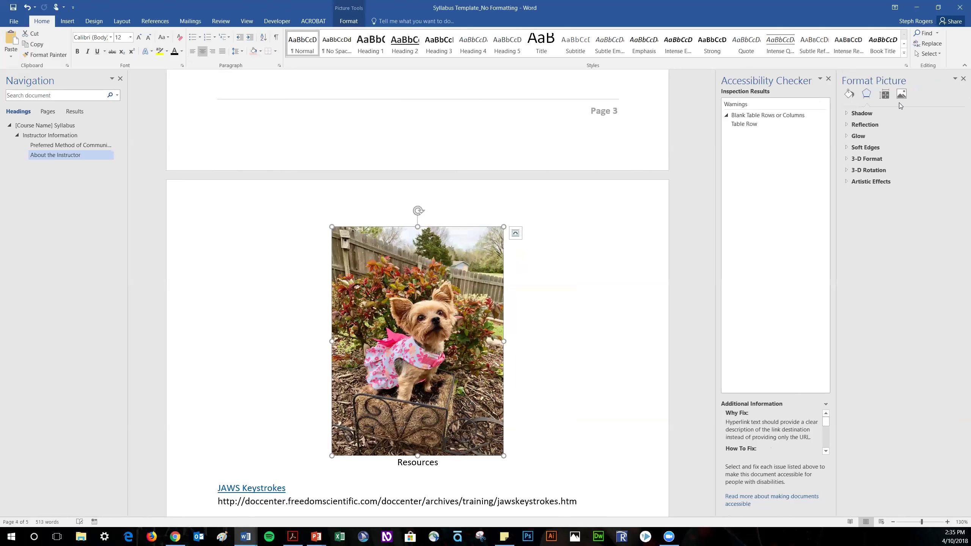
Review the dog photo's Alt Text under Layout & Properties, then switch to chapter 14_CEd in PowerPoint.
click(886, 96)
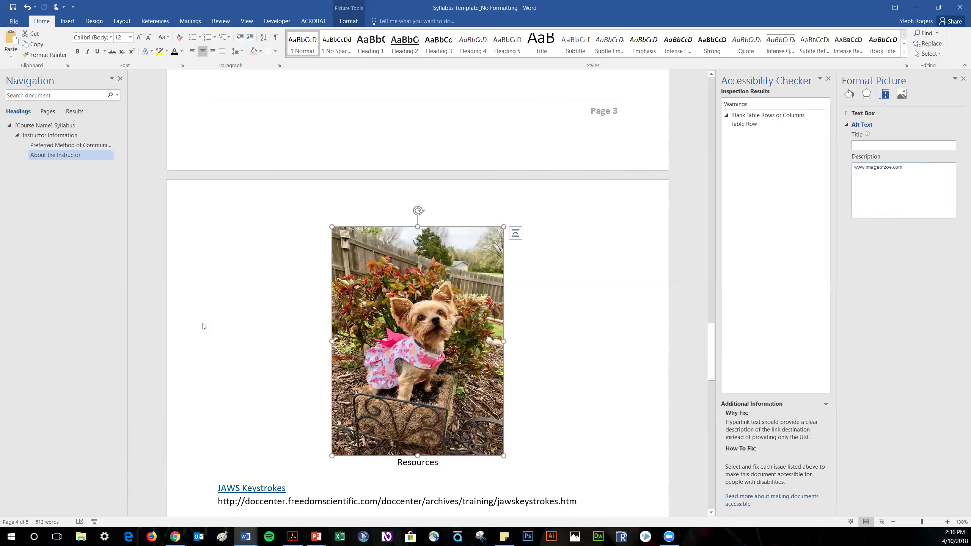
scroll(289, 351, up, 5)
scroll(245, 329, down, 4)
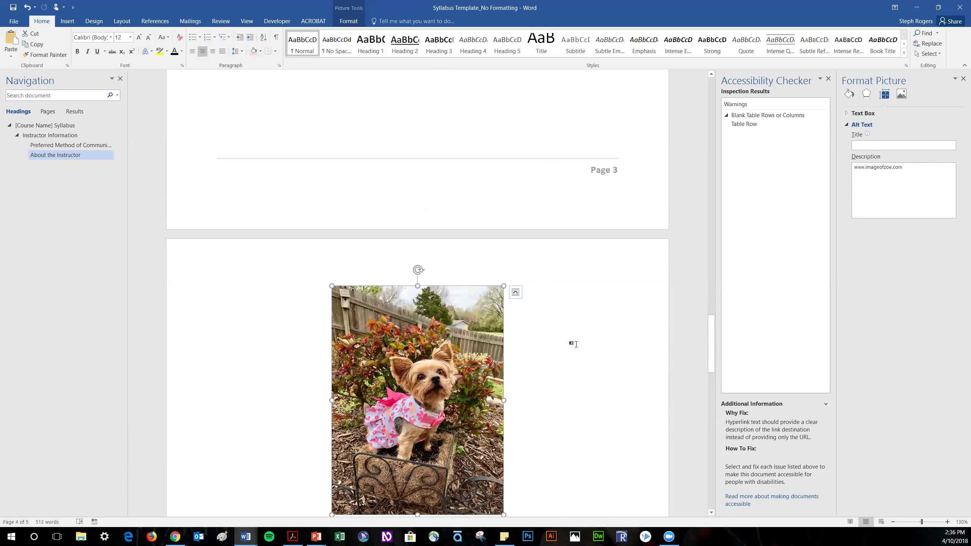
scroll(601, 356, down, 1)
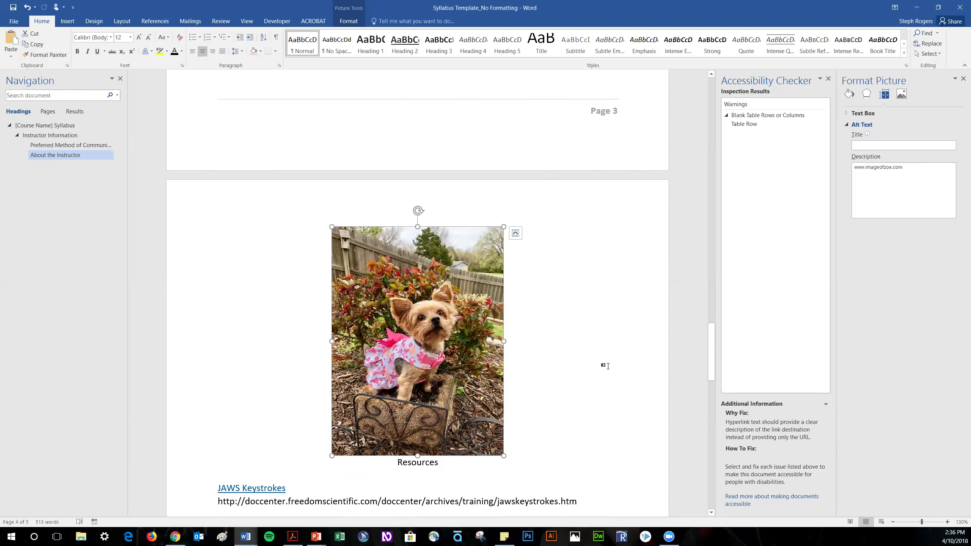
scroll(579, 369, up, 3)
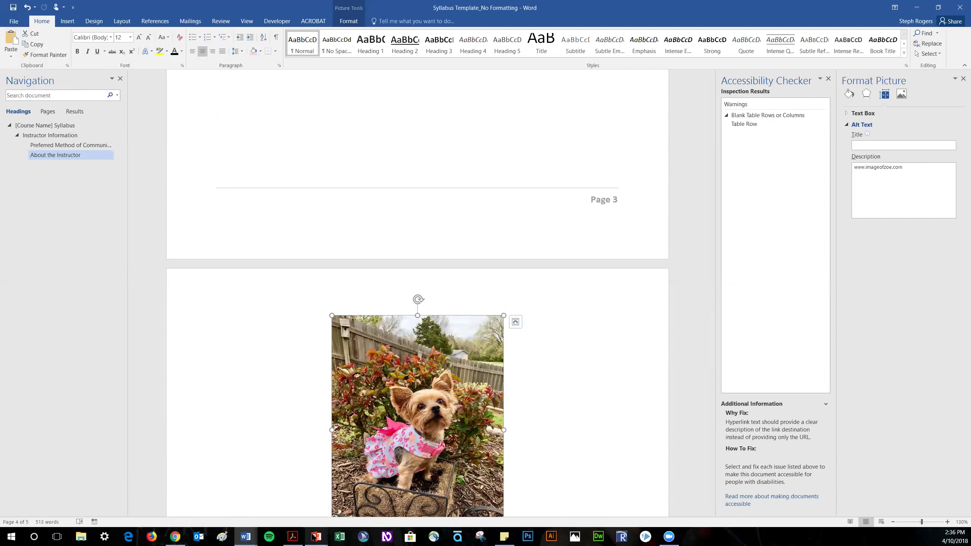
mouse_move(316, 536)
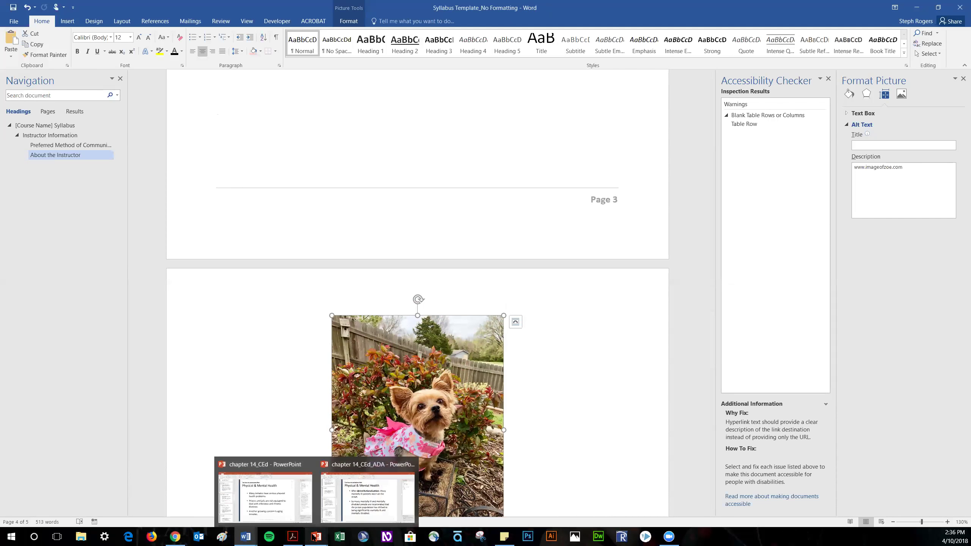
click(284, 499)
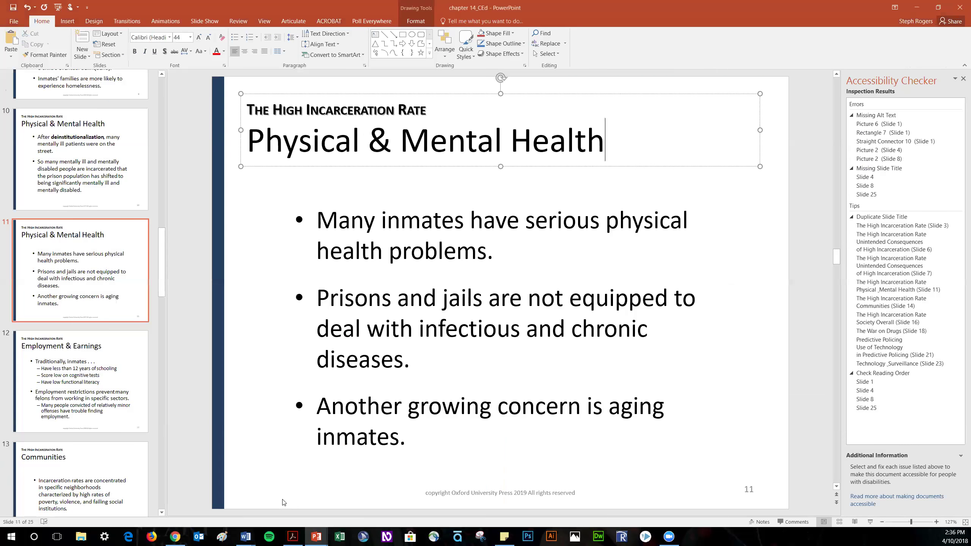